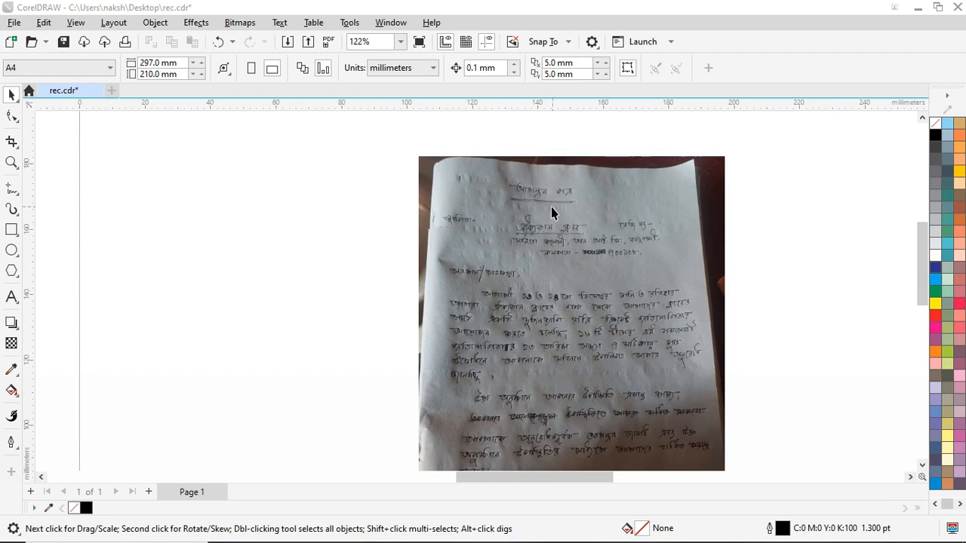
Step: Examine the photo of the handwritten Bengali invitation letter from its heading down to the signature lines
scroll(551, 197, up, 3)
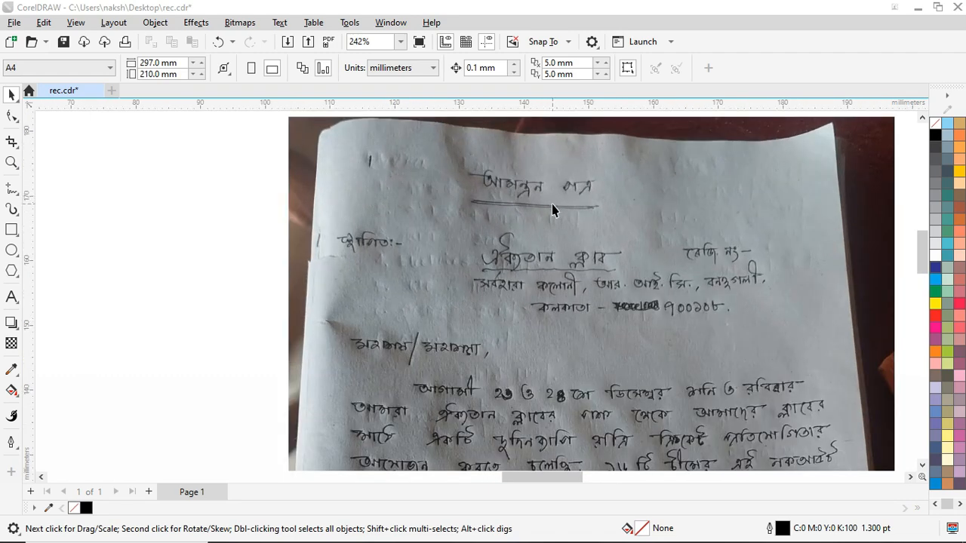
scroll(552, 209, up, 1)
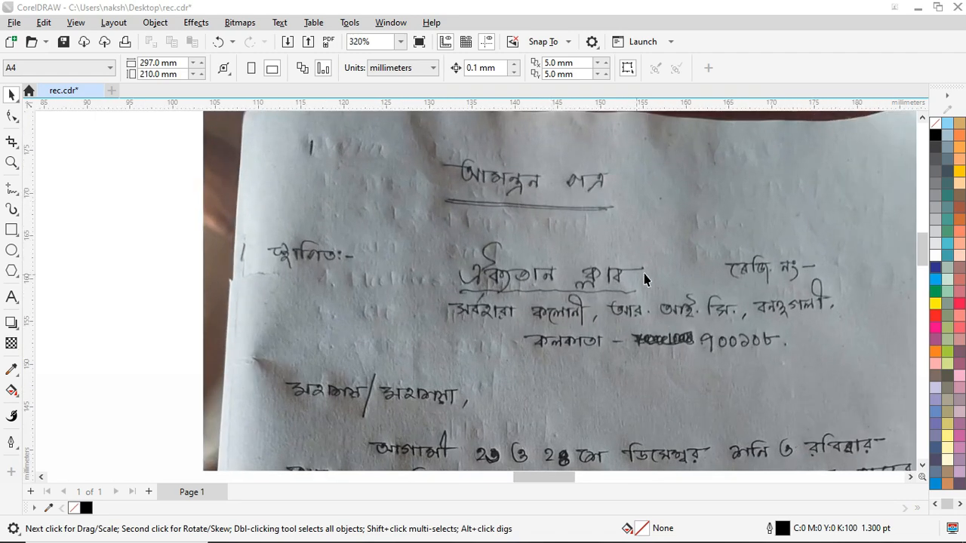
scroll(646, 280, down, 2)
scroll(566, 216, up, 2)
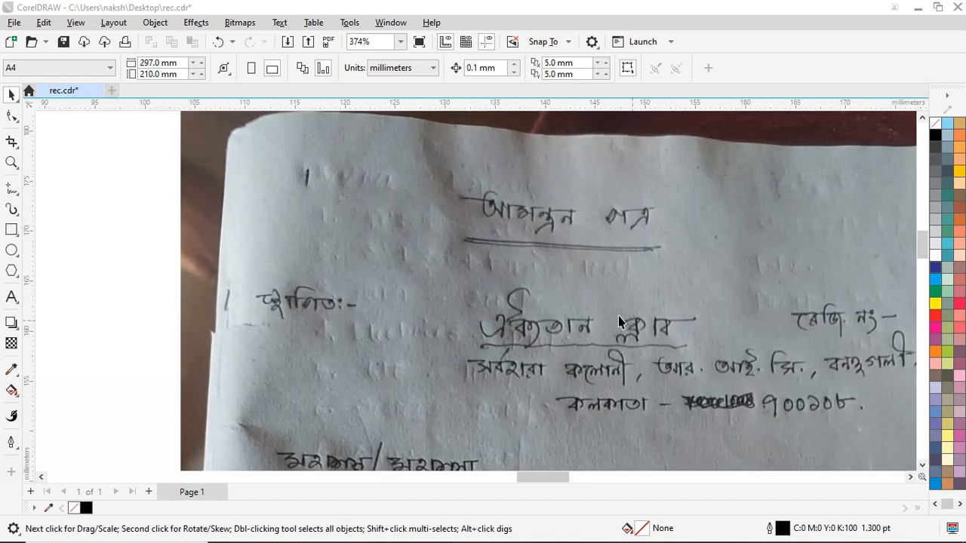
scroll(568, 274, down, 3)
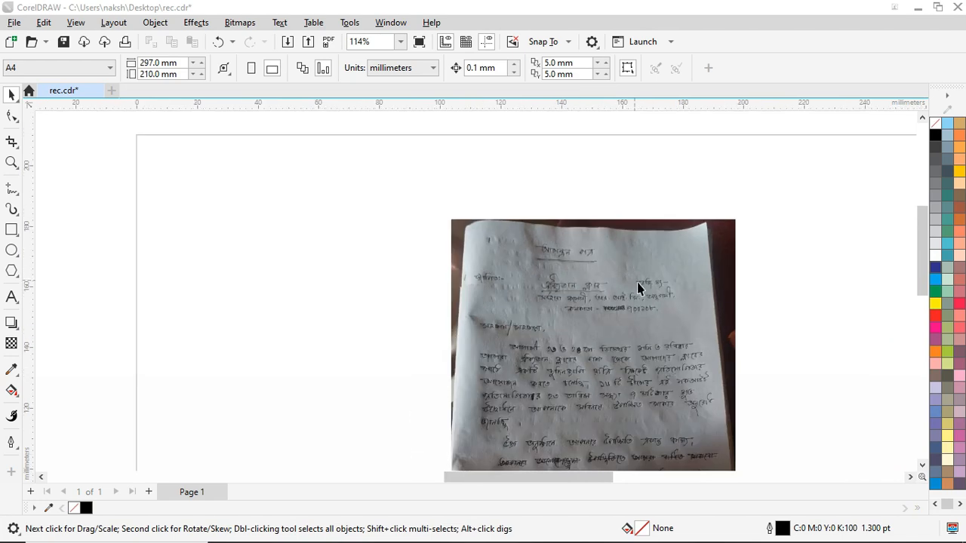
scroll(517, 254, down, 1)
scroll(570, 391, up, 1)
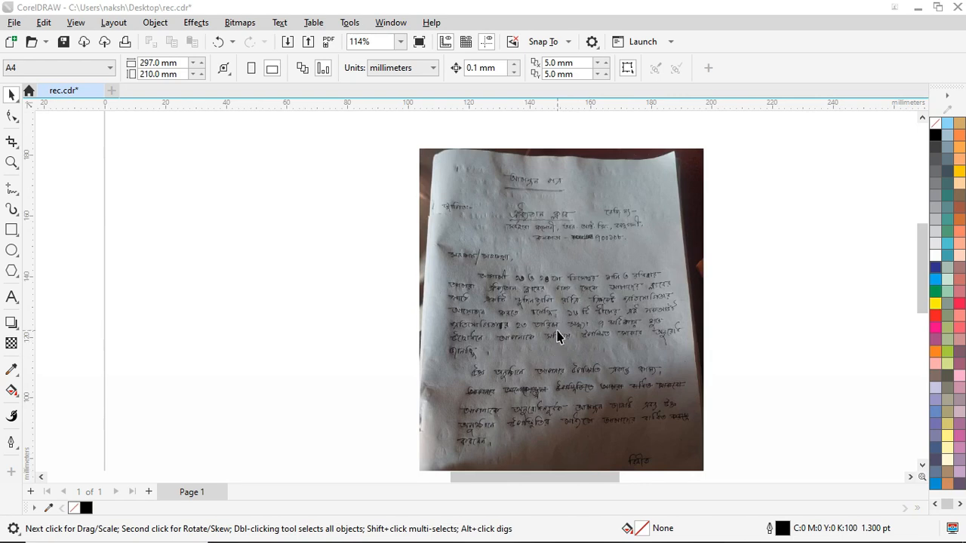
scroll(571, 431, up, 1)
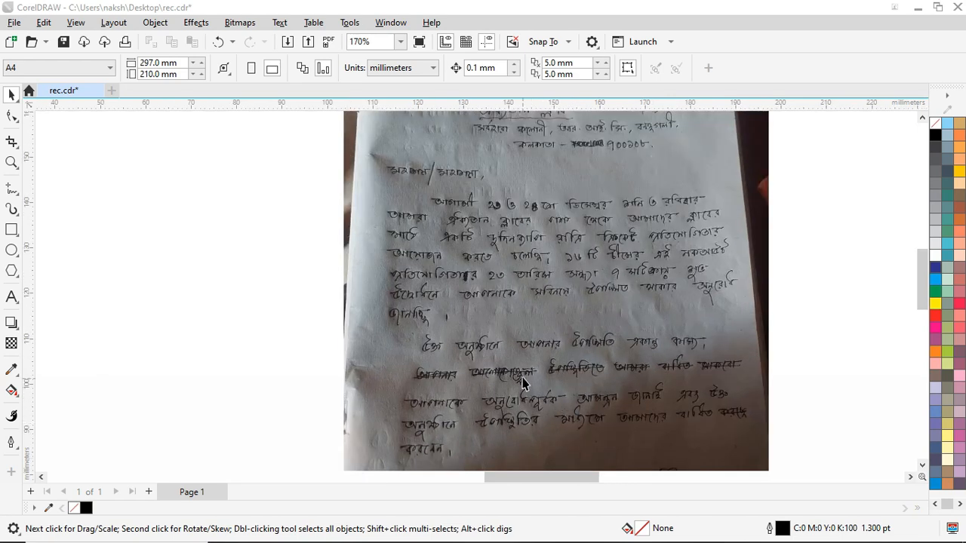
scroll(517, 336, down, 3)
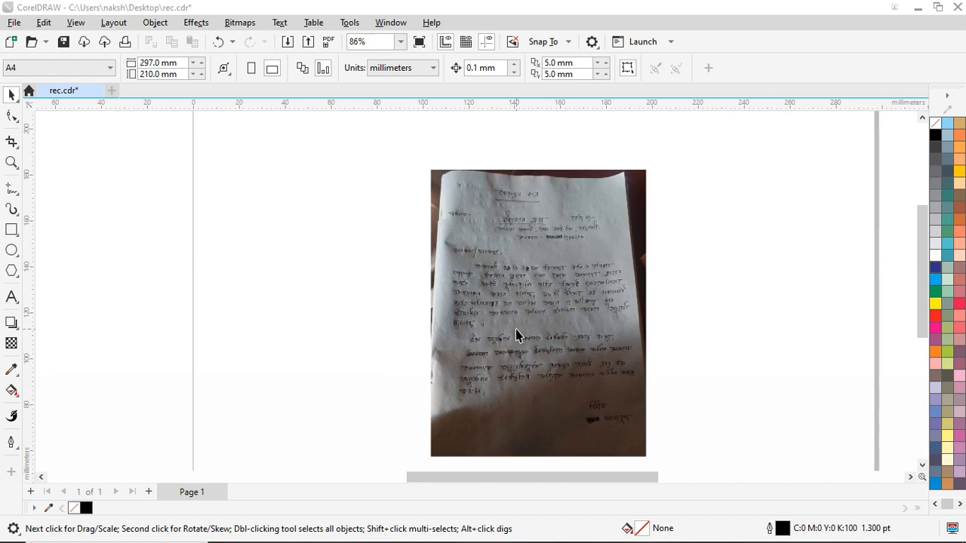
scroll(491, 299, down, 1)
scroll(492, 273, down, 1)
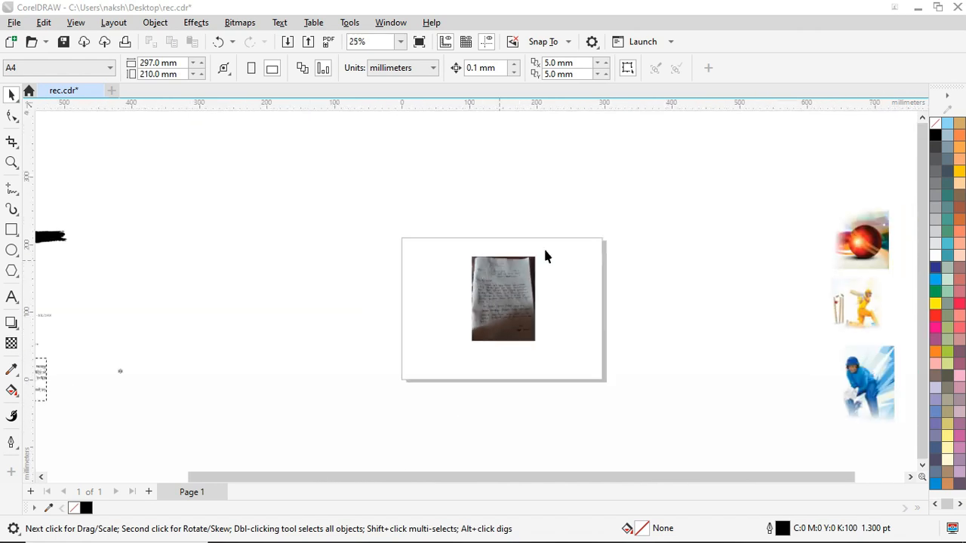
Step: Examine the three cricket pictures beside the page: the ball, the yellow batsman with stumps and the blue player
scroll(523, 224, down, 1)
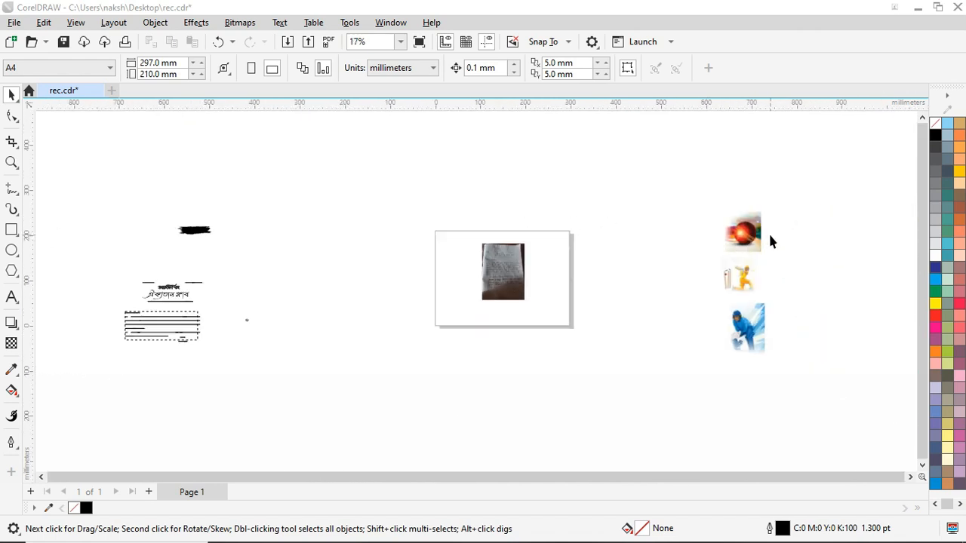
scroll(765, 241, up, 1)
scroll(726, 249, up, 1)
scroll(725, 249, up, 2)
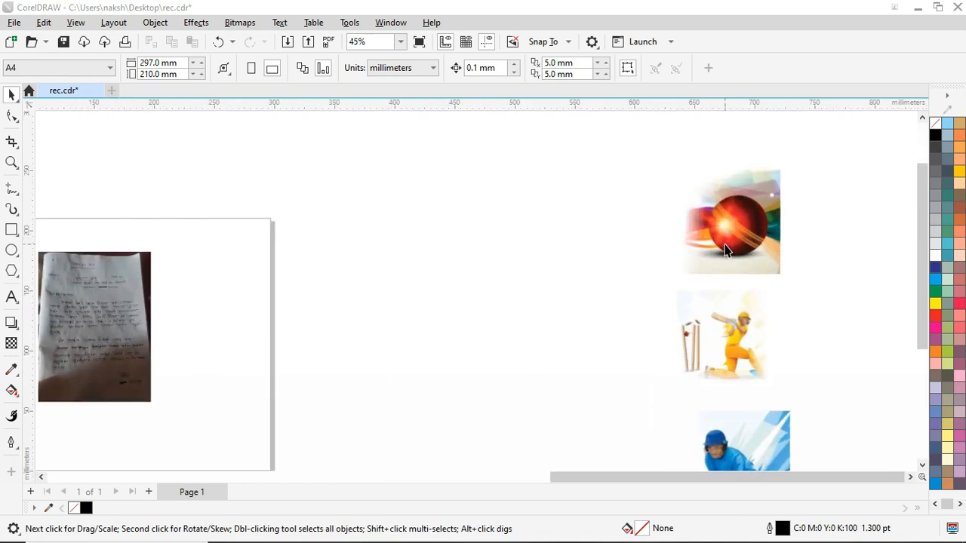
scroll(726, 210, up, 1)
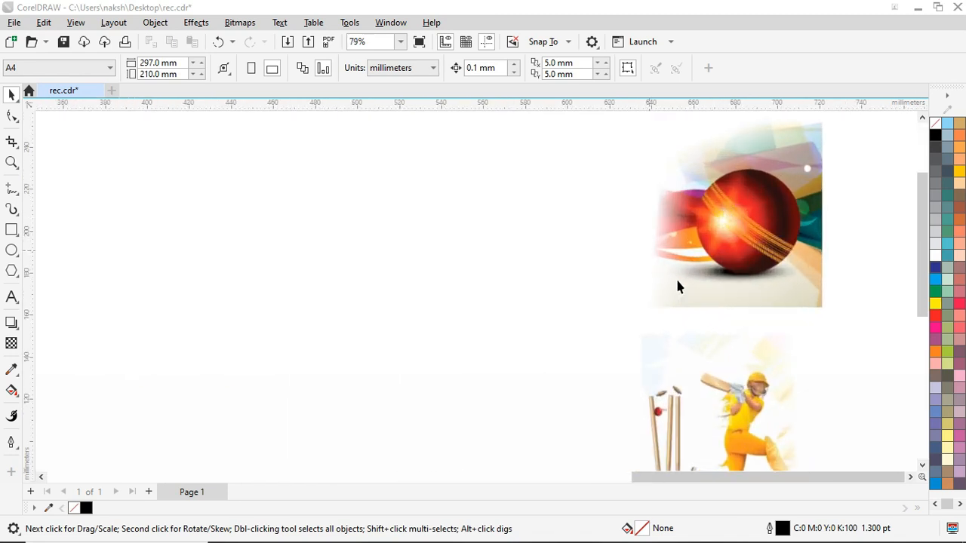
scroll(654, 264, down, 1)
click(703, 366)
scroll(614, 260, down, 2)
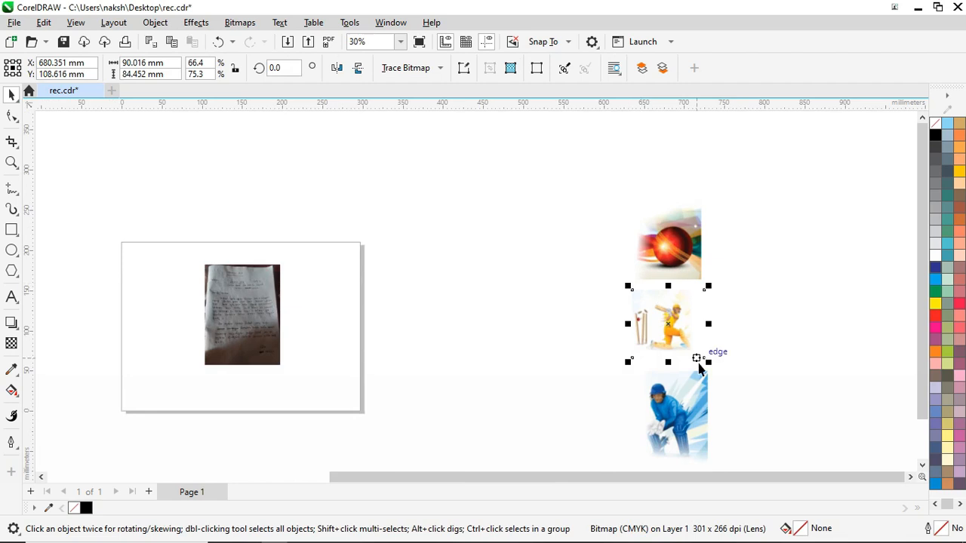
scroll(693, 341, up, 1)
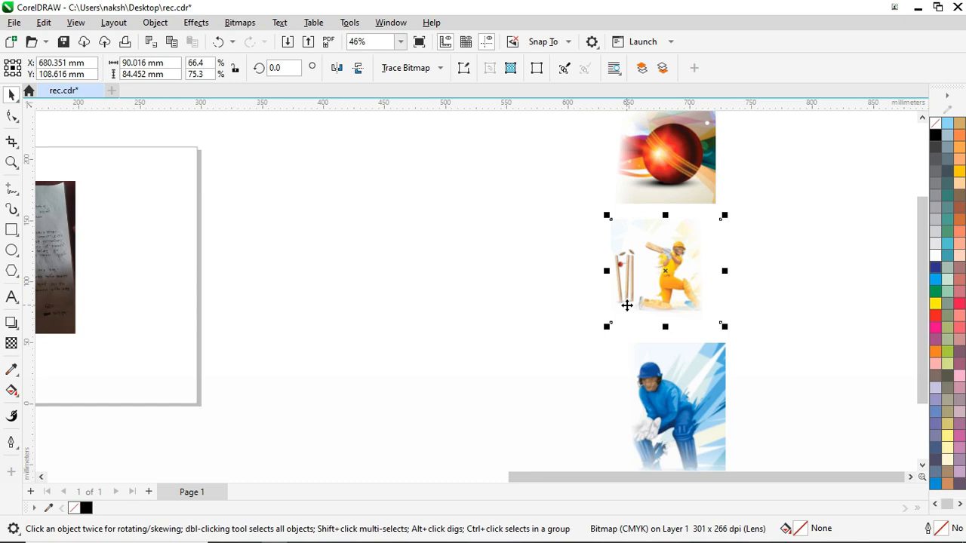
scroll(669, 244, down, 2)
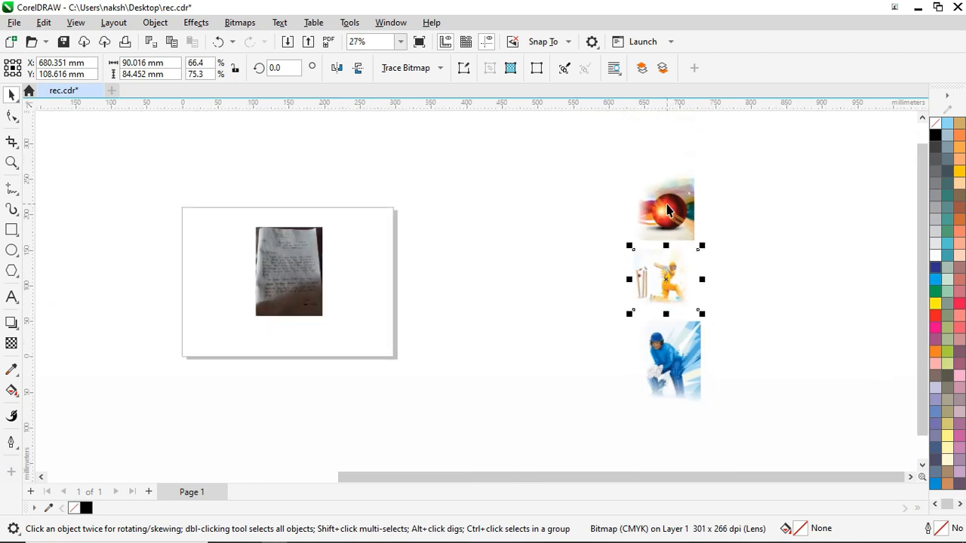
scroll(662, 220, up, 2)
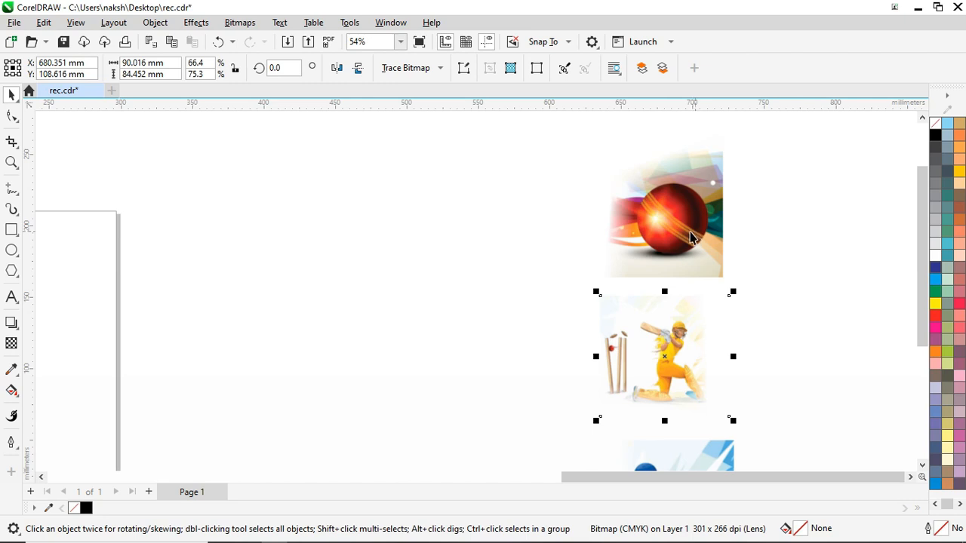
scroll(599, 224, down, 2)
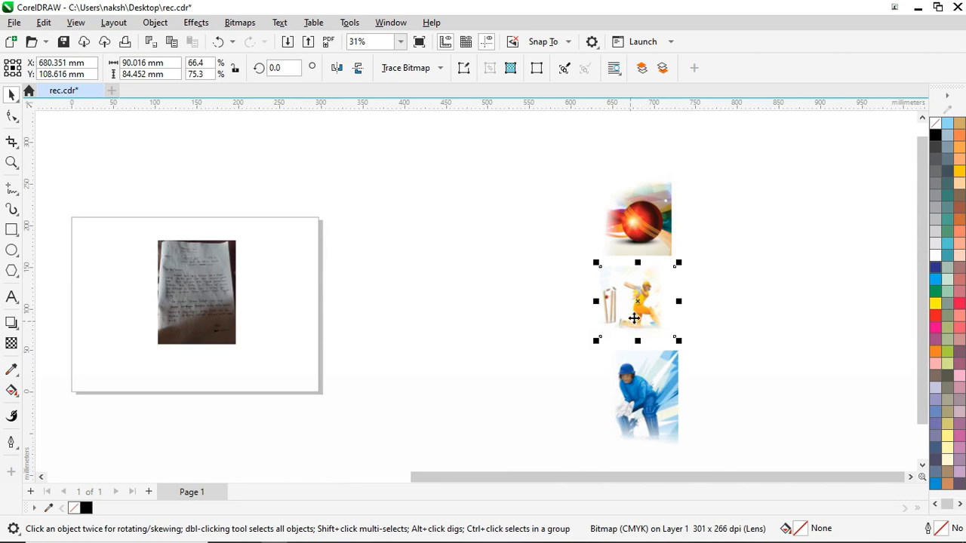
scroll(630, 321, up, 3)
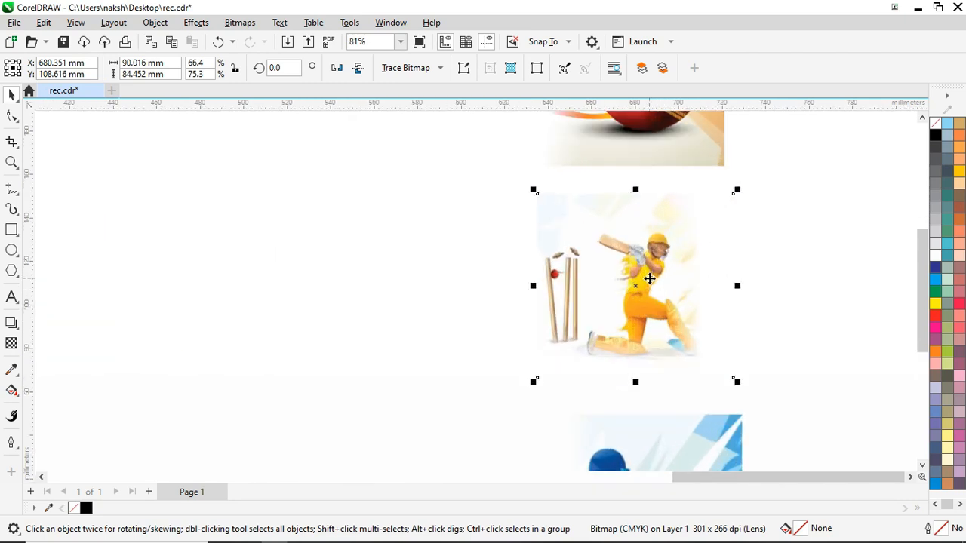
Step: Inspect the black brush-stroke shape, the typed Bengali invitation text and the small interlaced diamond ornament beside the page
scroll(649, 279, down, 4)
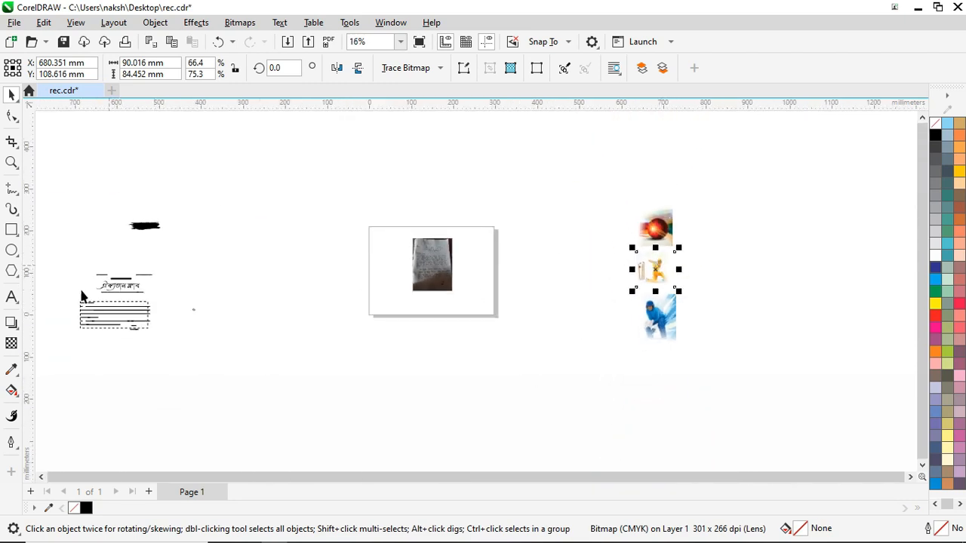
scroll(116, 238, up, 5)
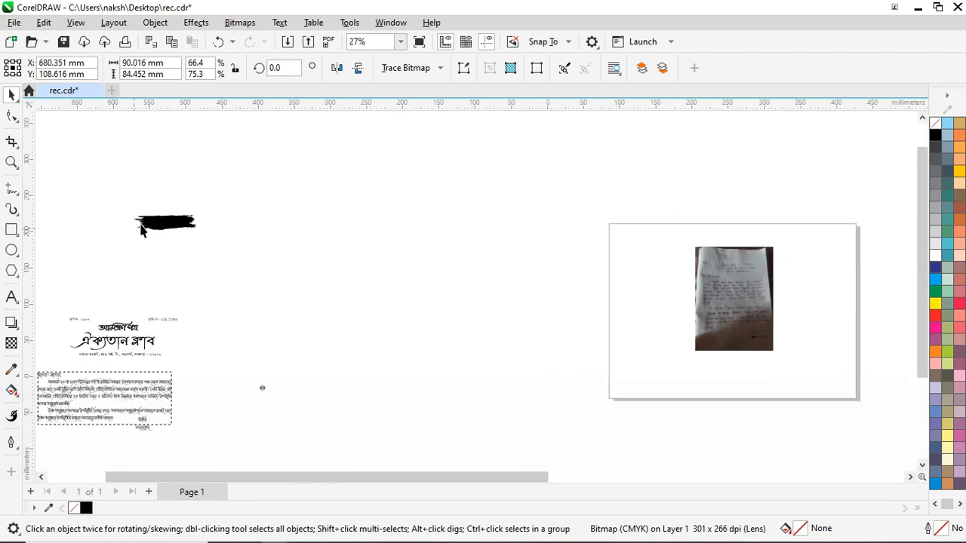
click(185, 229)
scroll(412, 320, down, 3)
scroll(454, 423, up, 4)
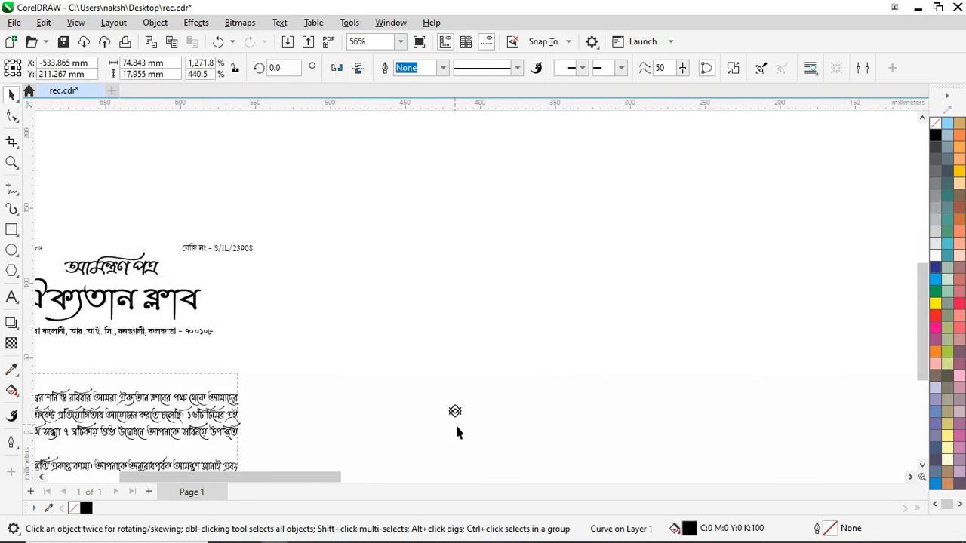
scroll(458, 421, up, 3)
click(419, 343)
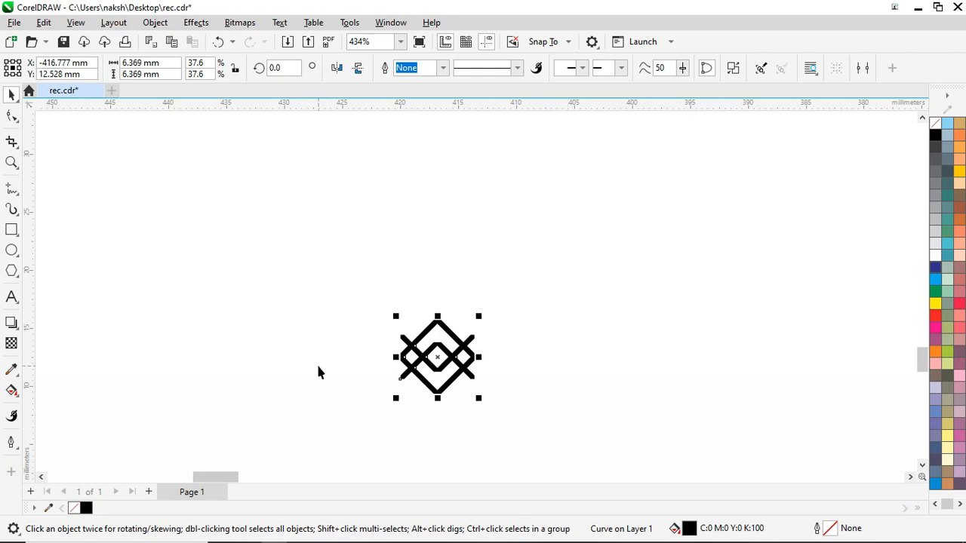
scroll(373, 295, down, 7)
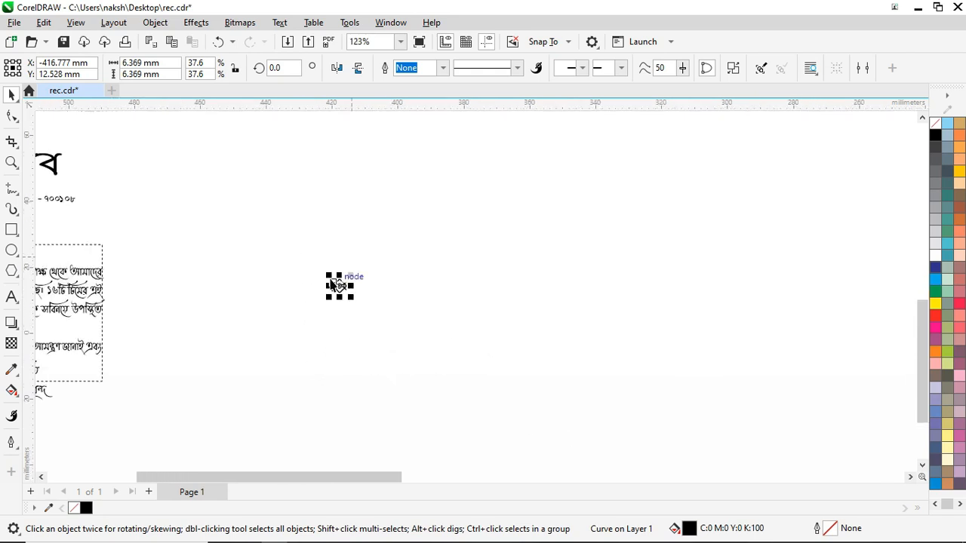
Step: Move the handwritten letter photo off the page into the empty area beside it and deselect it
scroll(653, 215, up, 3)
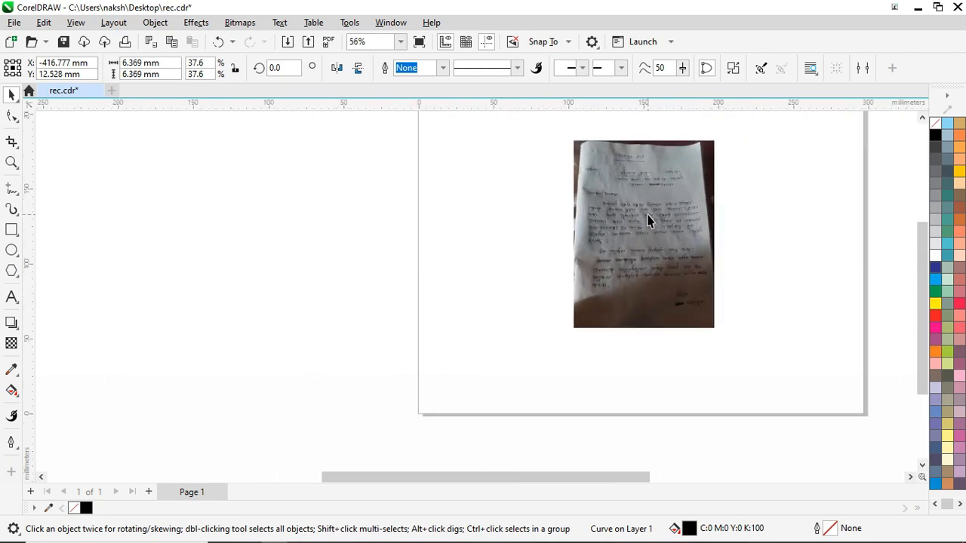
drag(626, 209, 249, 216)
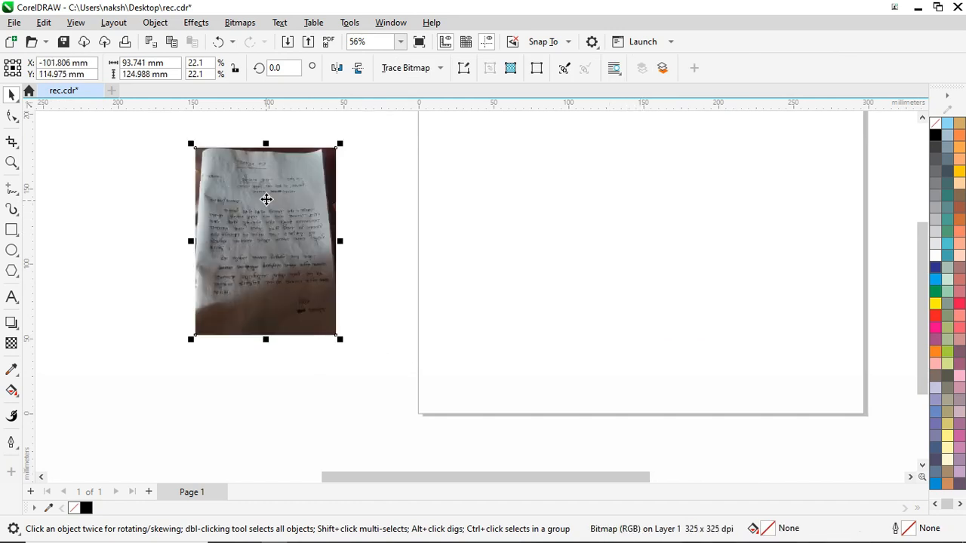
click(341, 385)
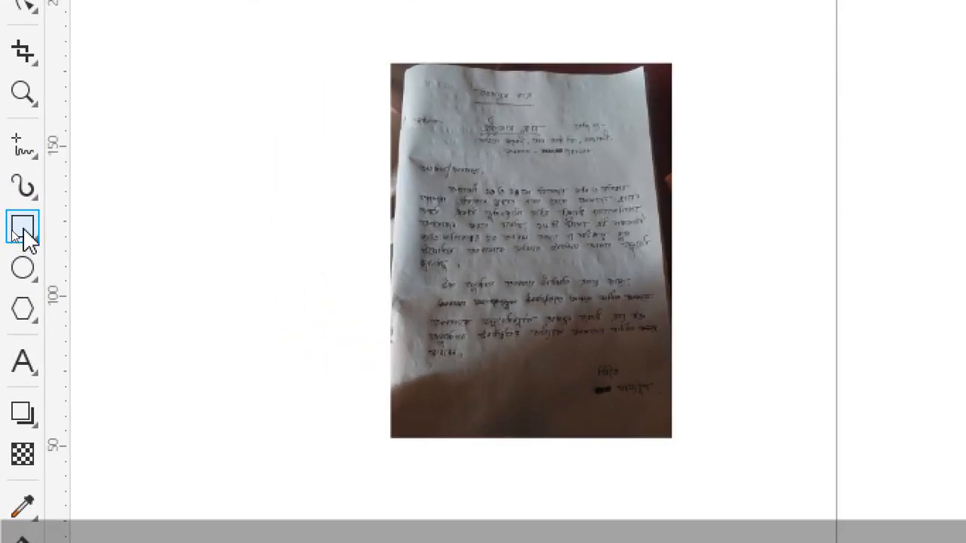
Step: Draw a landscape rectangle about 206 by 148 mm on the page
click(11, 232)
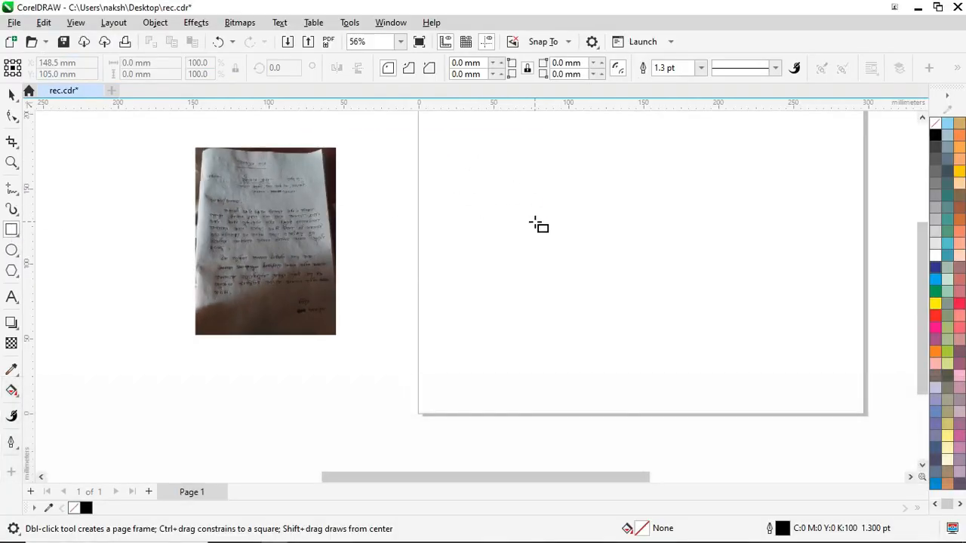
scroll(540, 230, down, 1)
scroll(646, 181, up, 1)
mouse_move(443, 161)
mouse_down()
mouse_move(480, 211)
mouse_move(717, 365)
mouse_up()
scroll(558, 185, up, 1)
scroll(558, 180, up, 1)
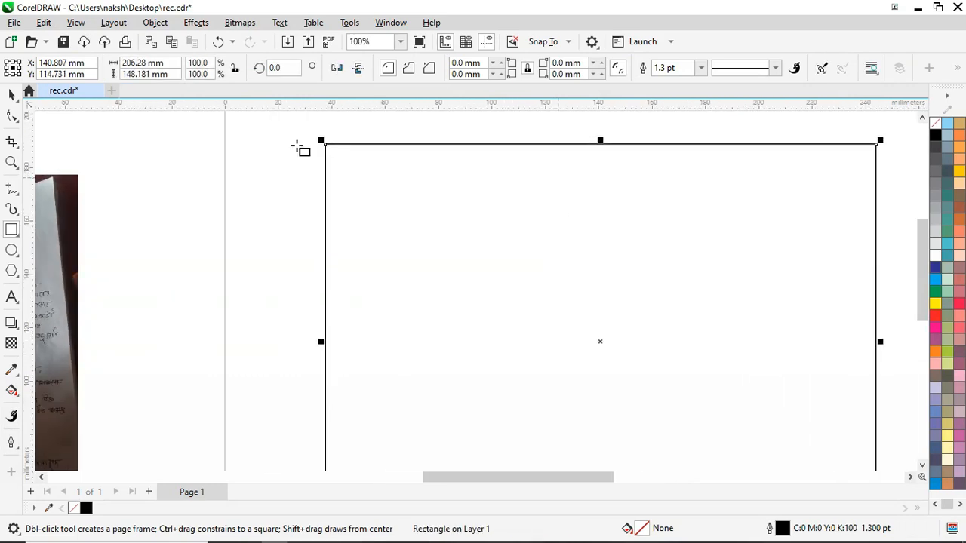
key(Escape)
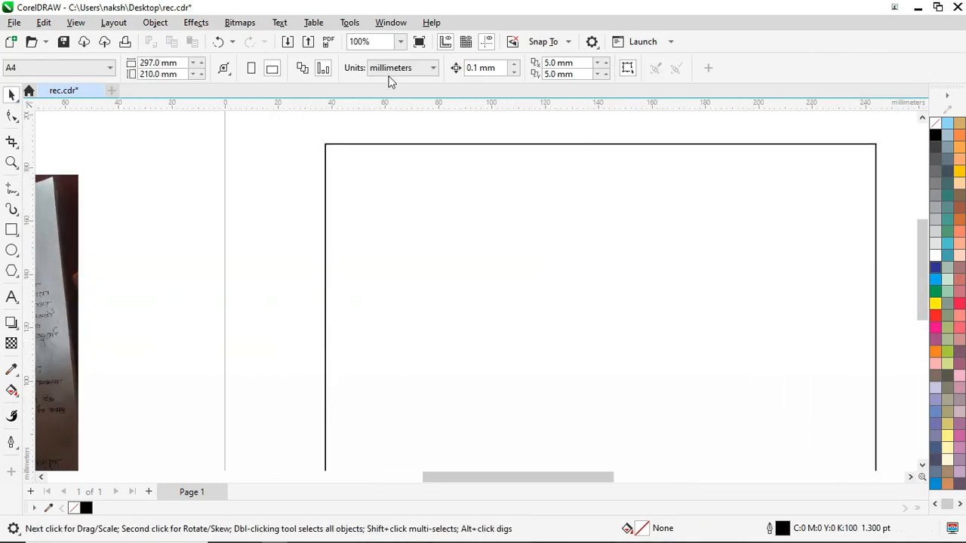
Step: Switch the document units to inches and resize the rectangle to 8.8 inches wide by 5.8 inches high
click(410, 68)
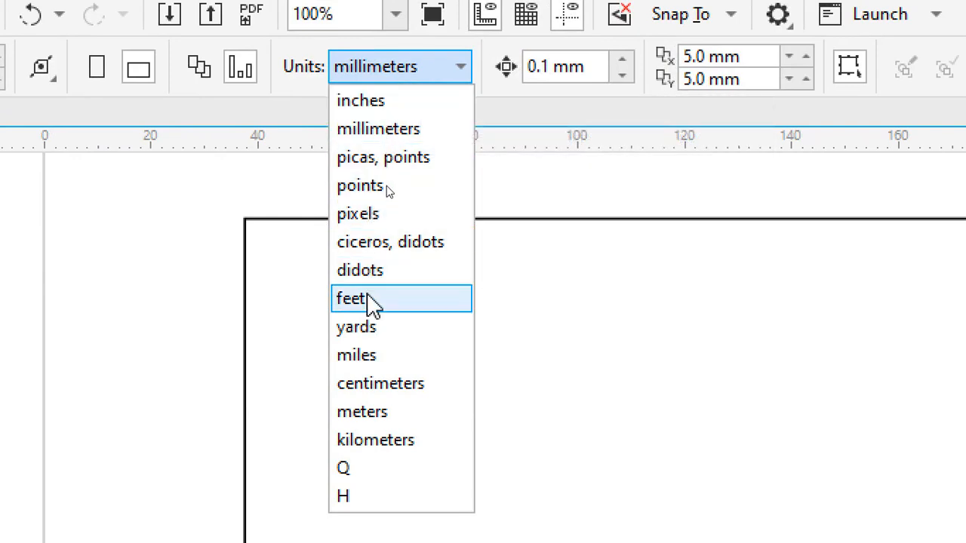
click(386, 96)
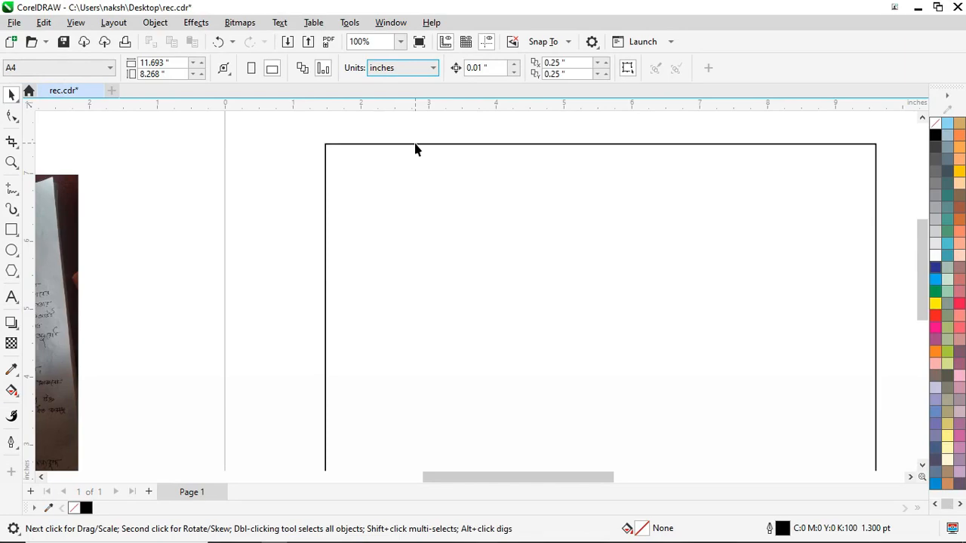
click(415, 144)
click(160, 65)
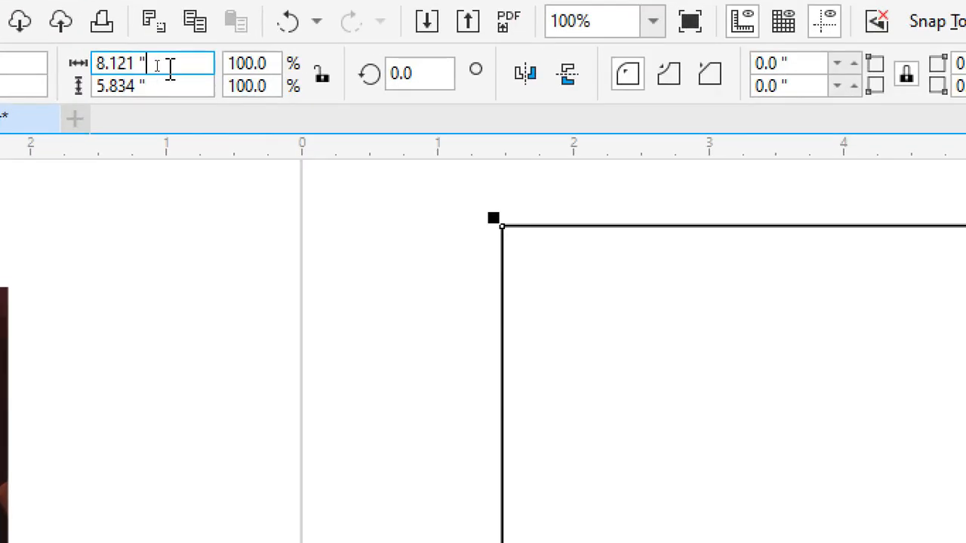
double_click(169, 65)
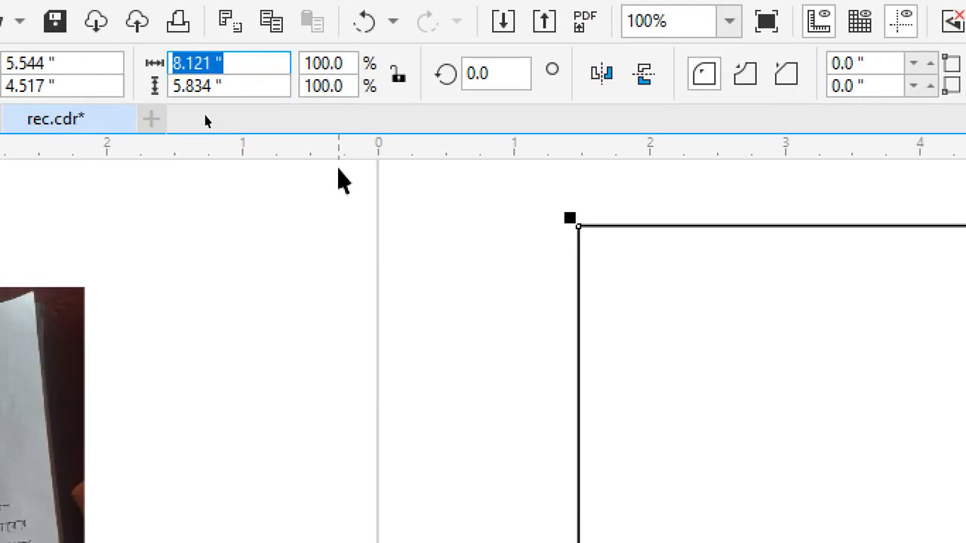
text(8.8)
key(Tab)
text(5.8)
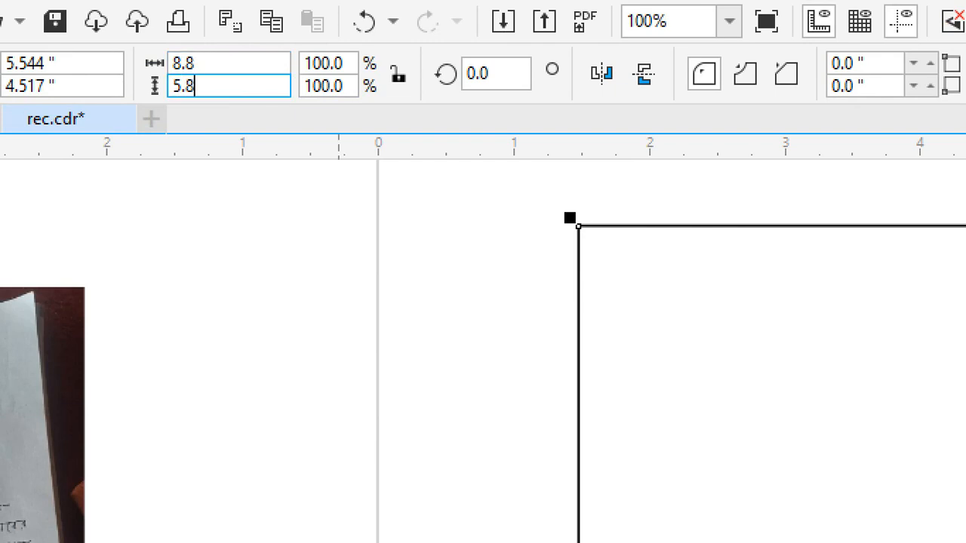
key(Return)
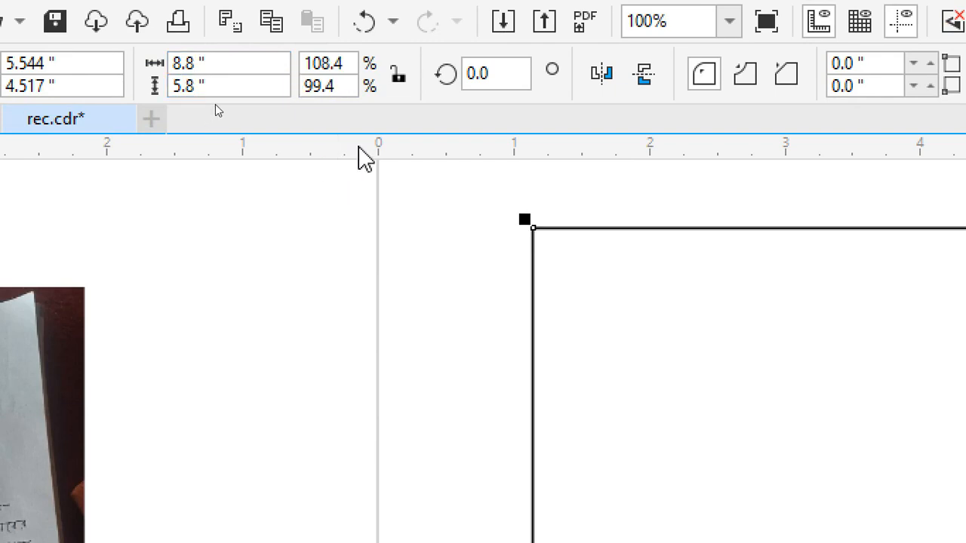
key(ctrl)
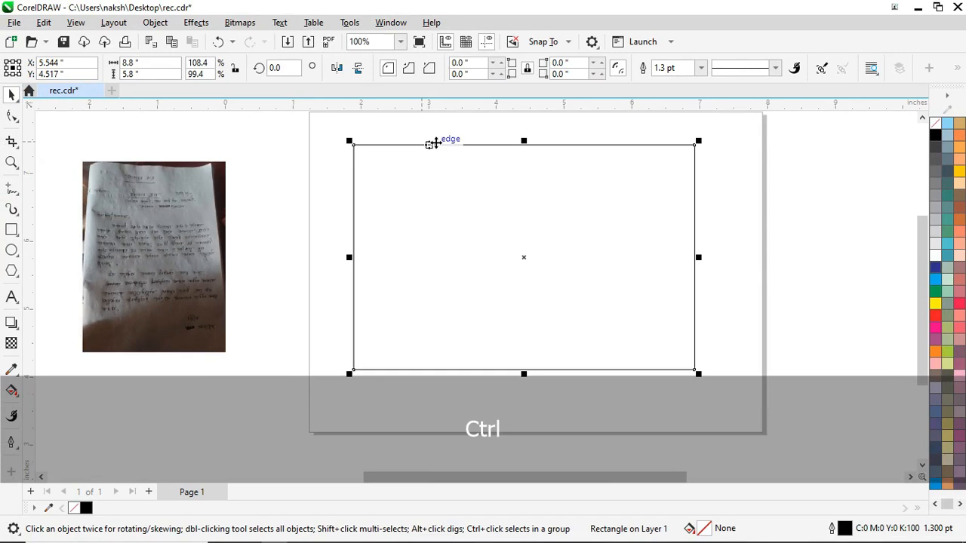
Step: Make a squashed copy of the large rectangle as a strip about 0.395 inches high along its bottom edge
scroll(459, 142, down, 2)
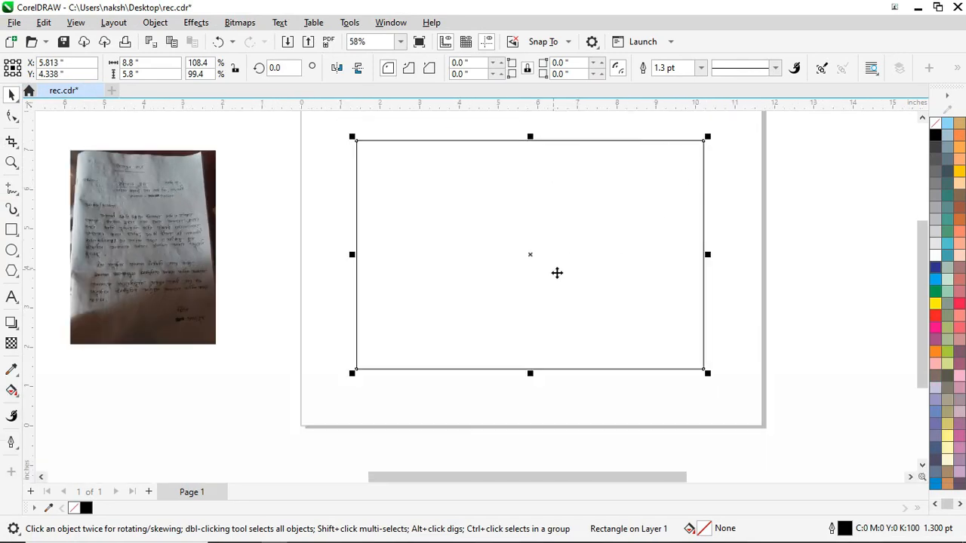
scroll(526, 384, up, 2)
scroll(418, 312, down, 4)
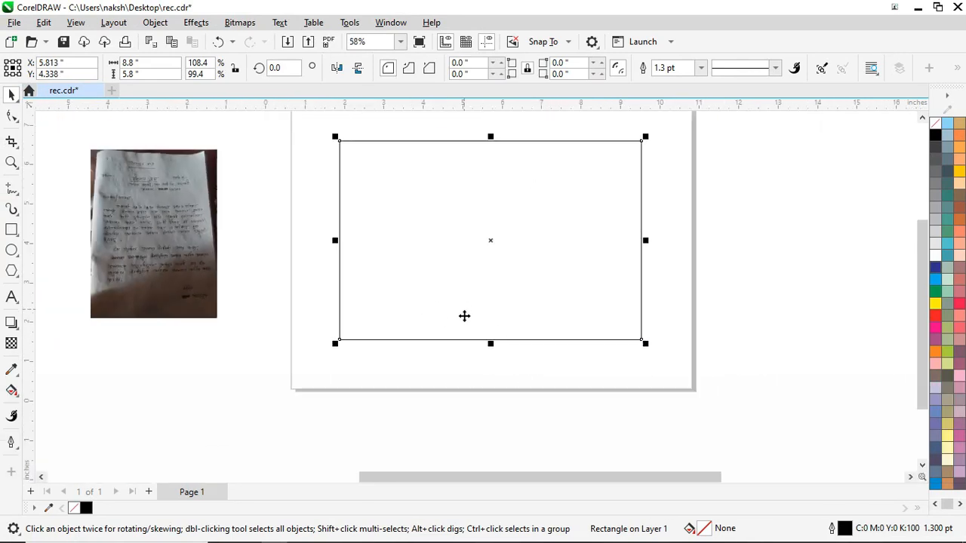
scroll(474, 227, up, 1)
scroll(448, 133, up, 2)
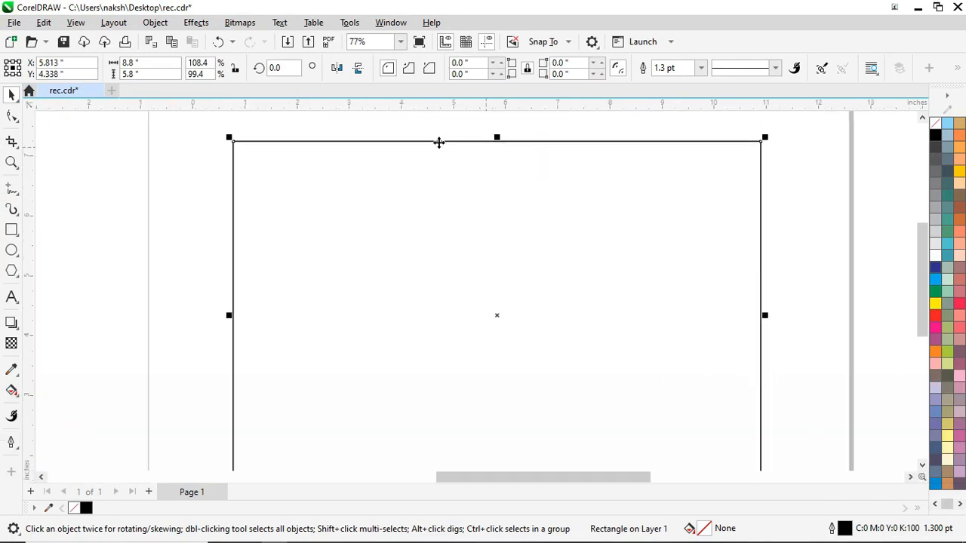
scroll(496, 166, down, 1)
drag(495, 148, 495, 397)
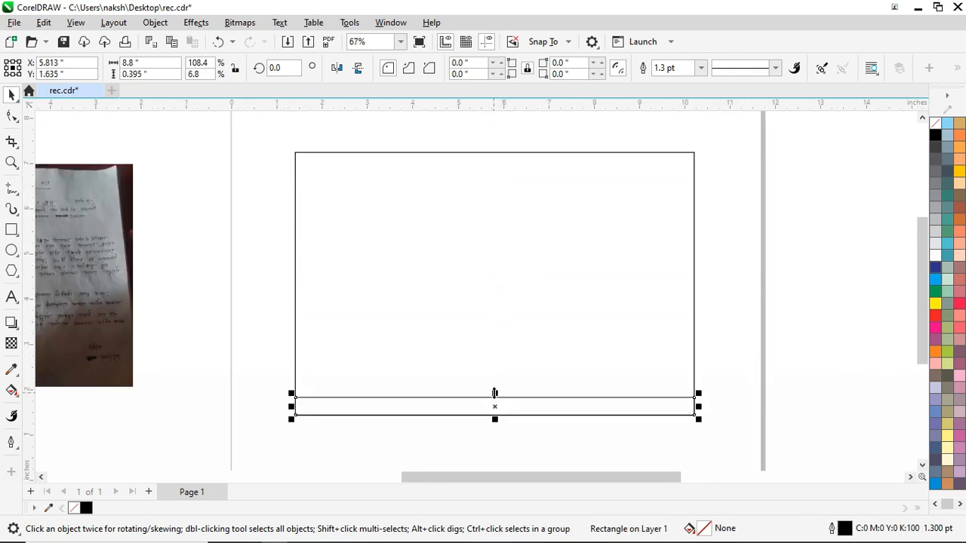
Step: Fill the bottom strip with dark red, C0 M100 Y100 K40, and remove its outline
click(937, 317)
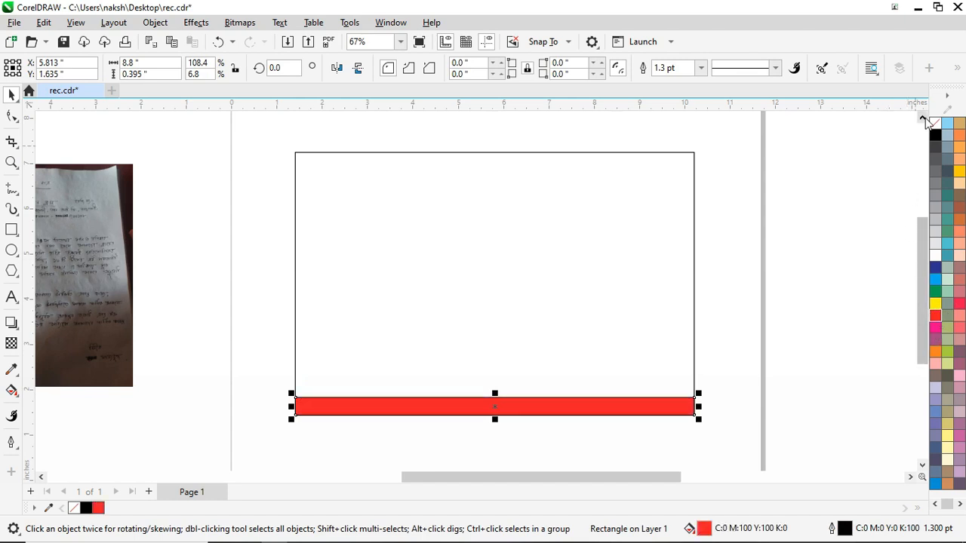
right_click(934, 123)
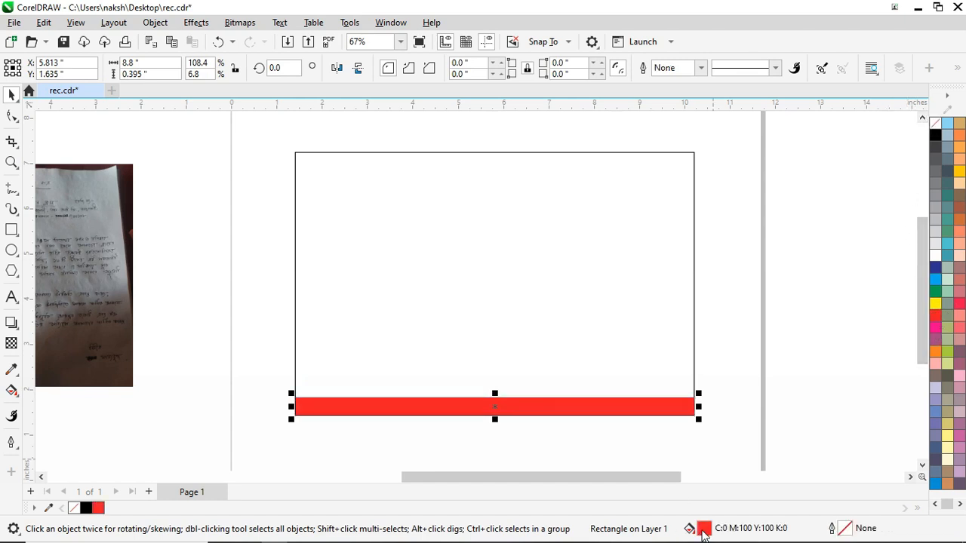
double_click(702, 530)
click(290, 148)
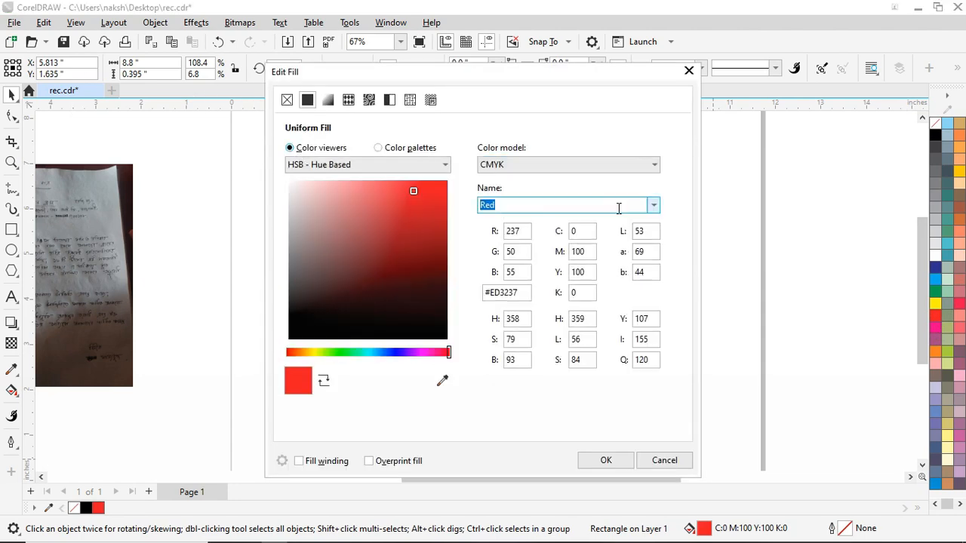
click(582, 295)
drag(582, 294, 545, 292)
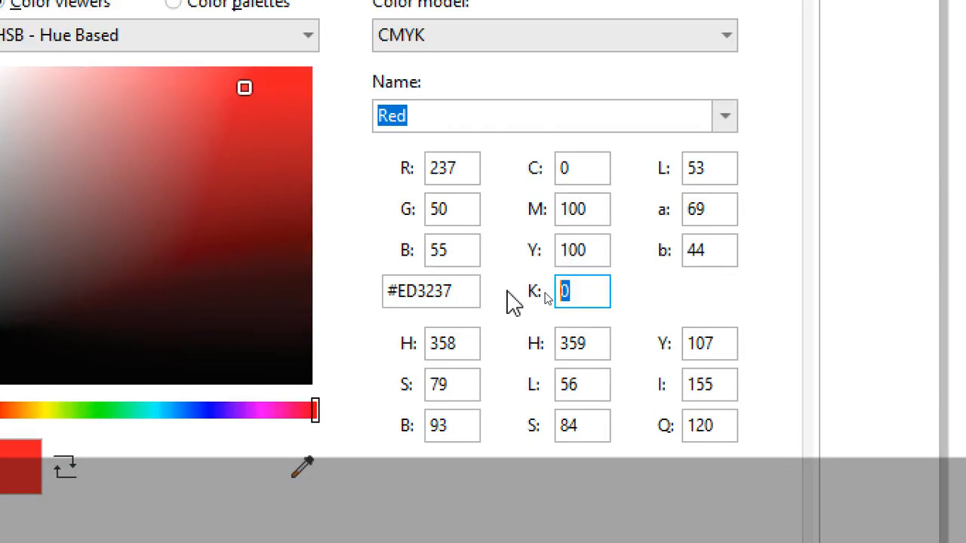
text(40)
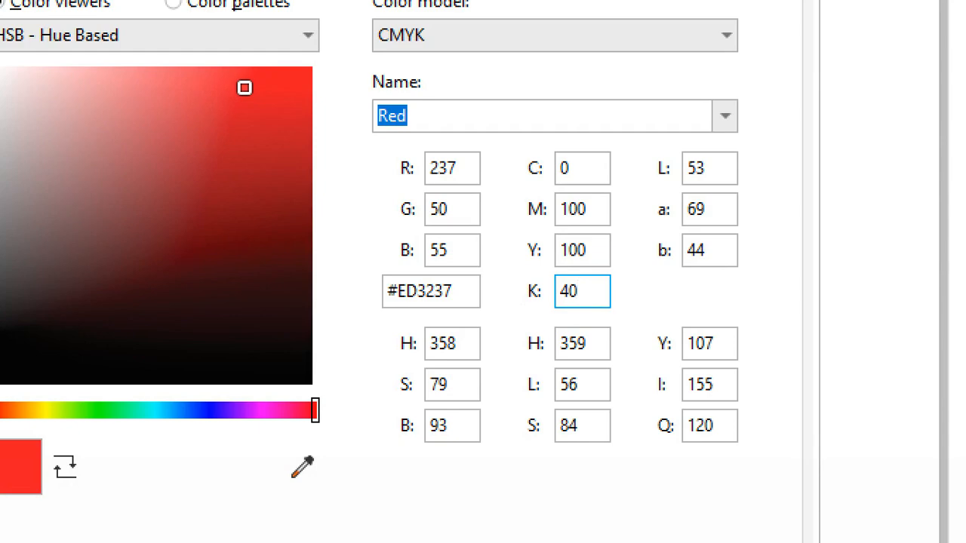
key(ctrl)
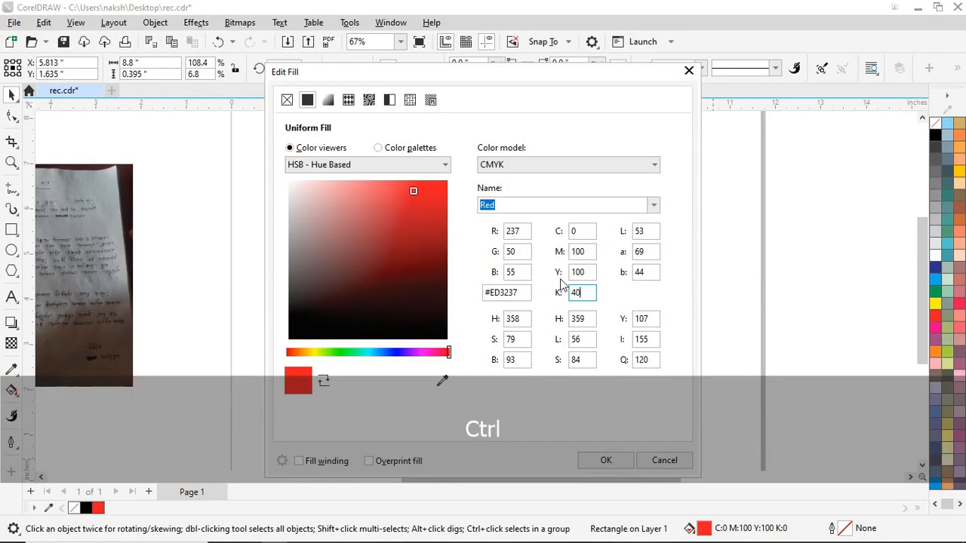
key(Return)
Step: Move the diamond ornament onto the left end of the red strip, colour it white and bring it to the front
scroll(435, 358, up, 3)
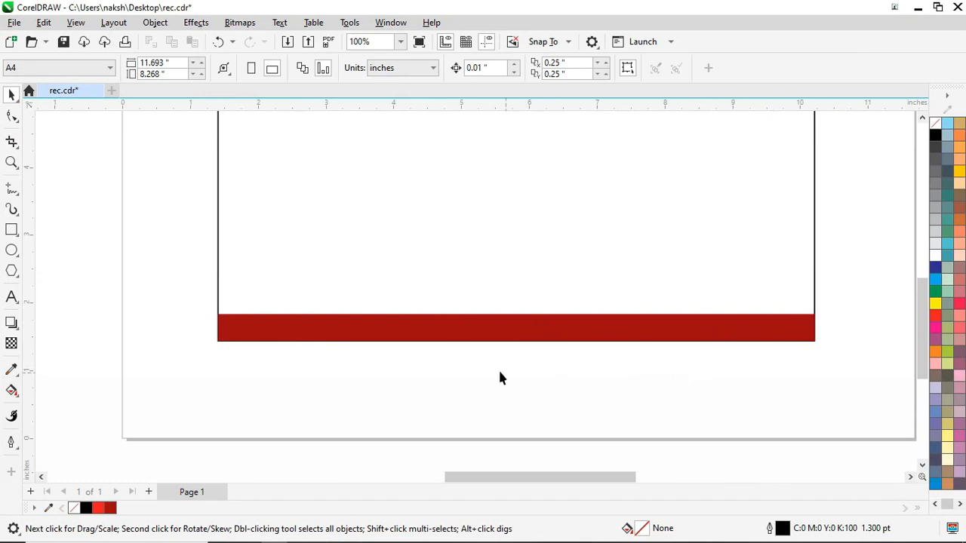
scroll(375, 334, down, 3)
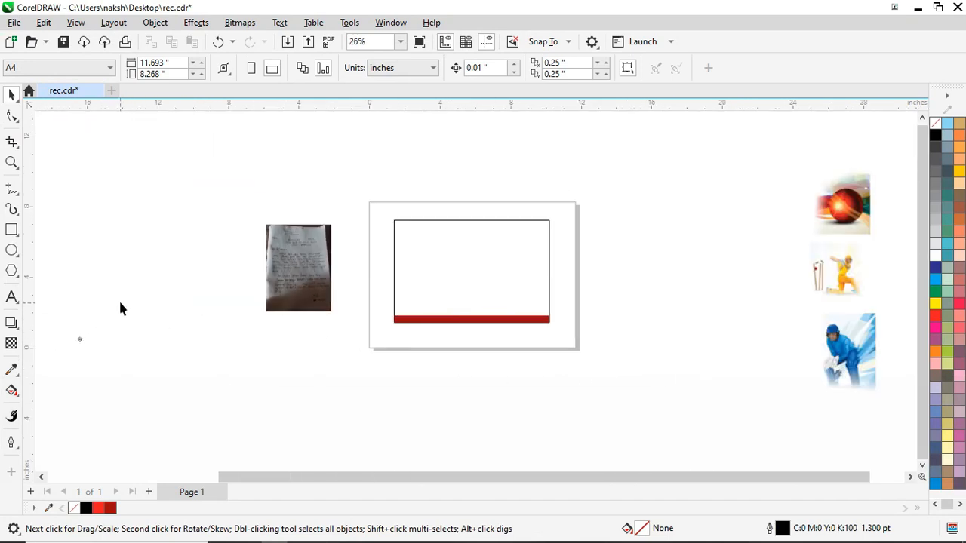
drag(66, 368, 404, 339)
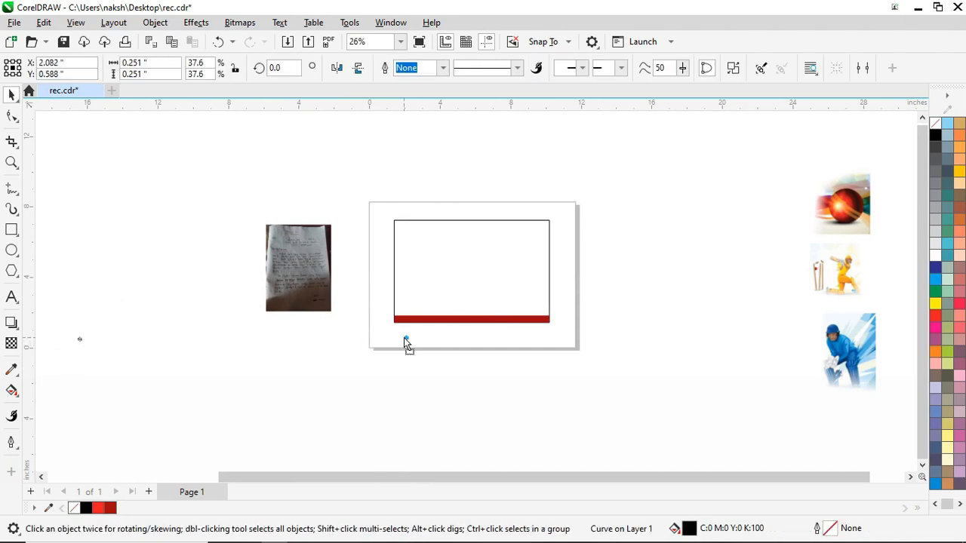
scroll(406, 331, up, 6)
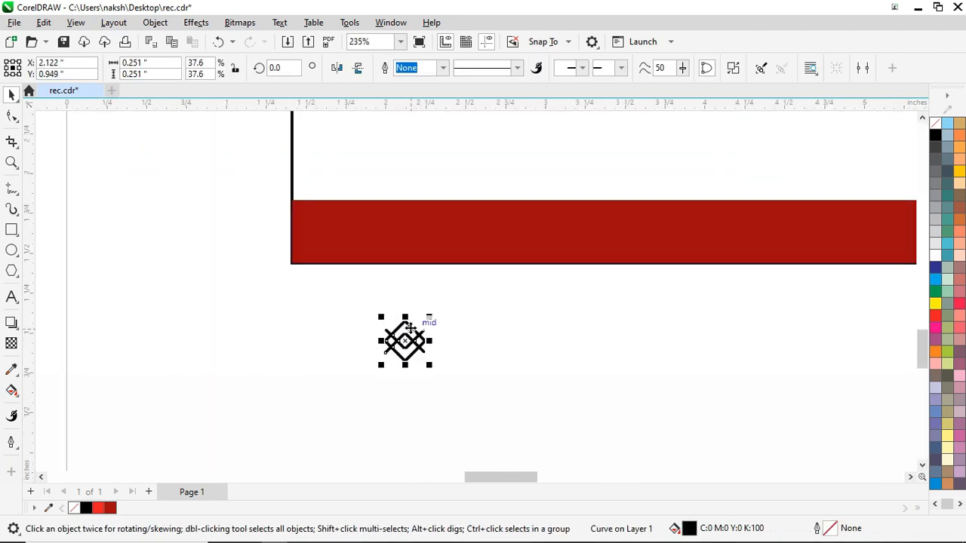
right_click(935, 255)
scroll(418, 449, down, 1)
mouse_move(407, 378)
mouse_down()
mouse_move(302, 220)
mouse_move(297, 231)
mouse_up()
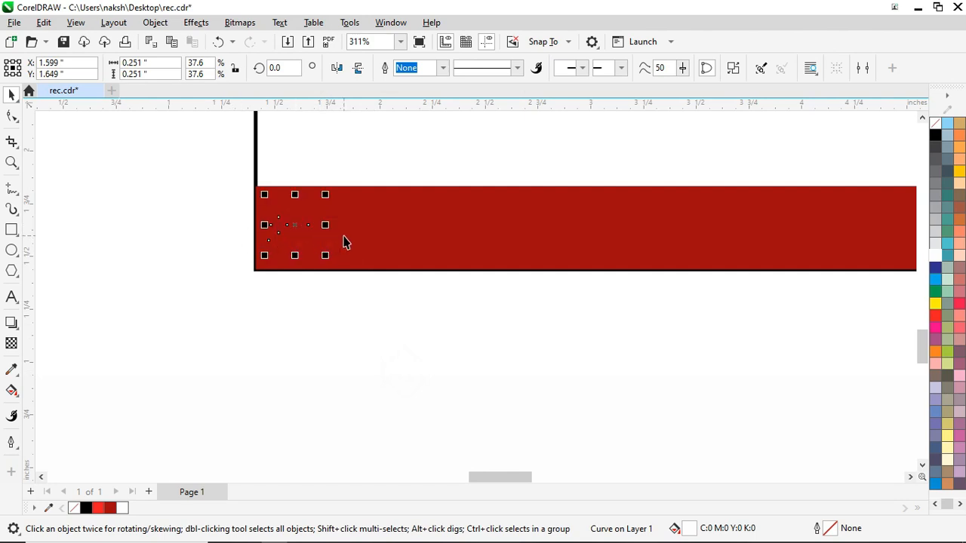
key(ctrl+Home)
scroll(139, 264, down, 2)
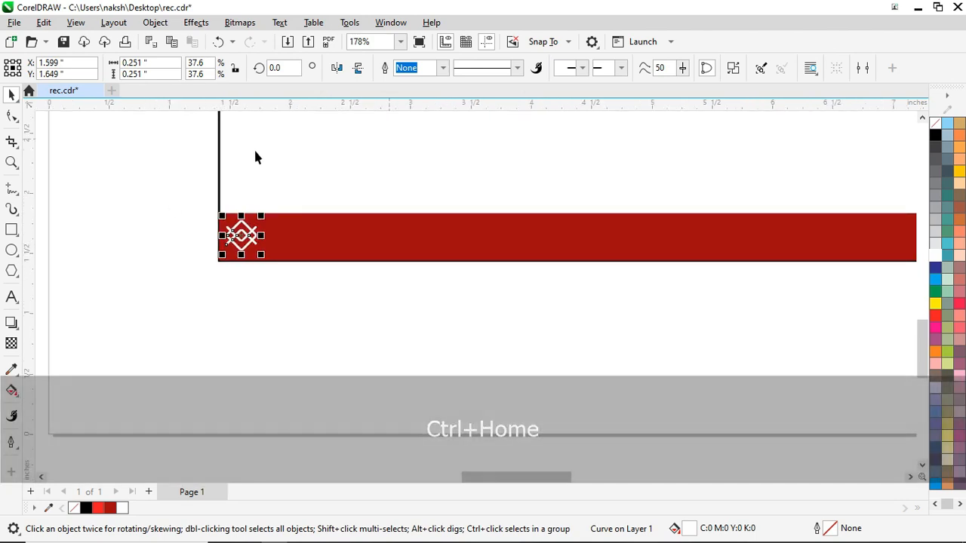
click(358, 293)
Step: Repeat the ornament rightward along the strip with a relative position offset of X 0.251 inches, making thirteen single copies
scroll(159, 306, down, 2)
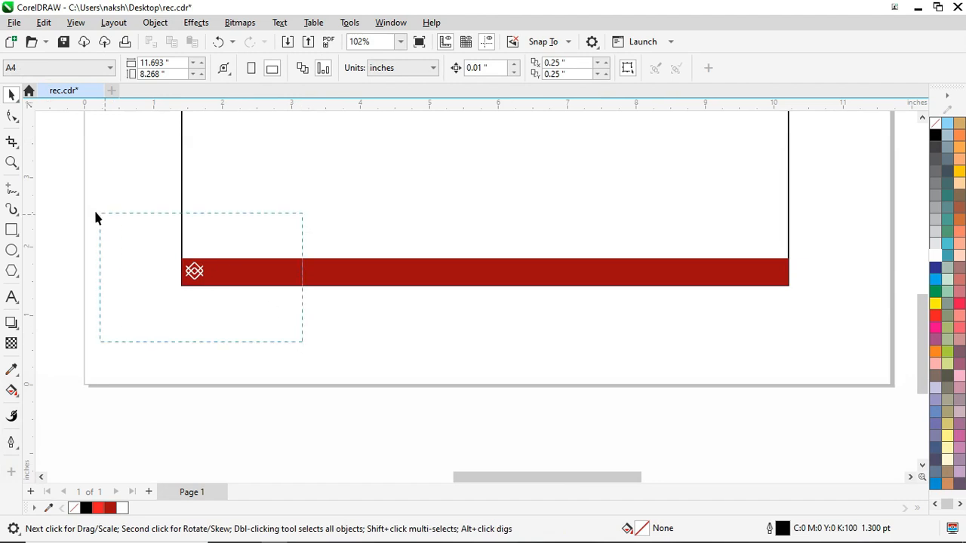
drag(100, 219, 140, 217)
key(alt+F7)
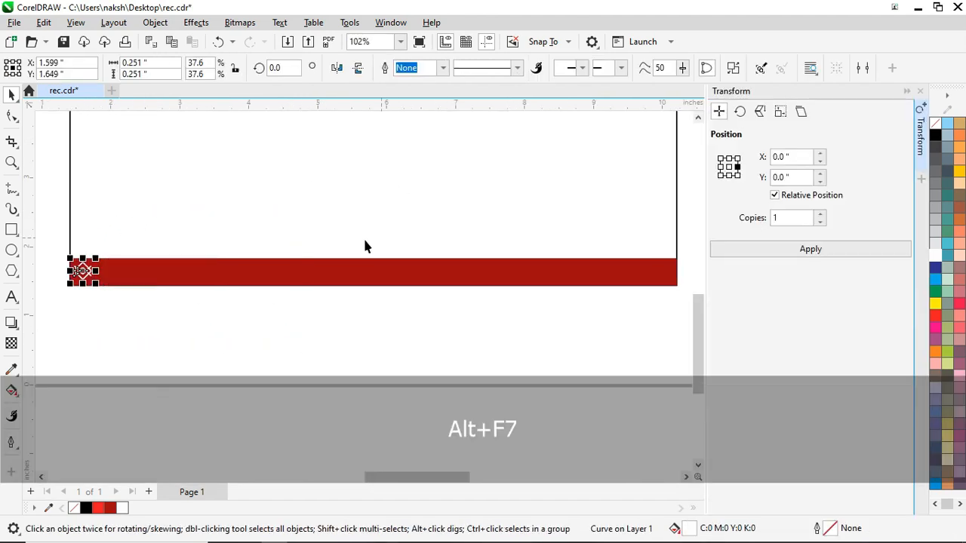
drag(218, 332, 27, 219)
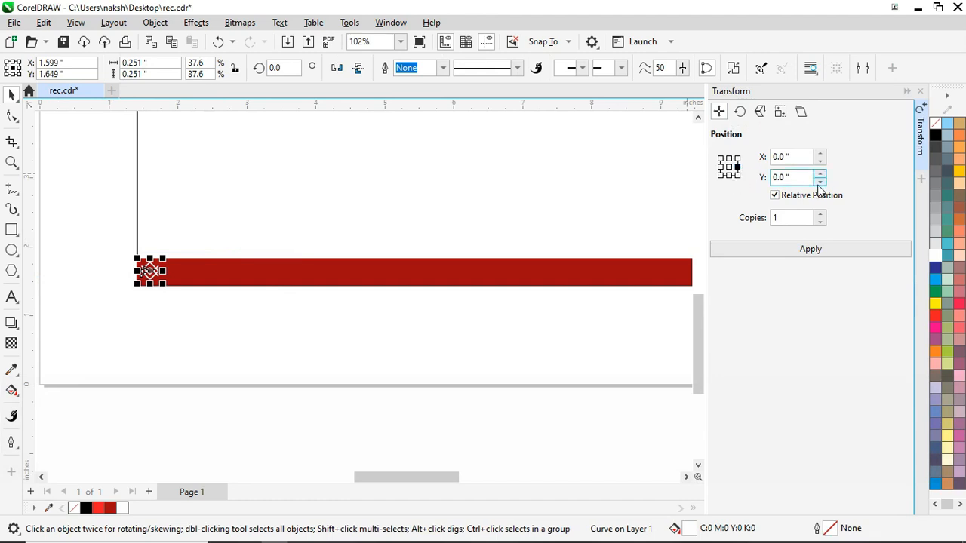
click(721, 168)
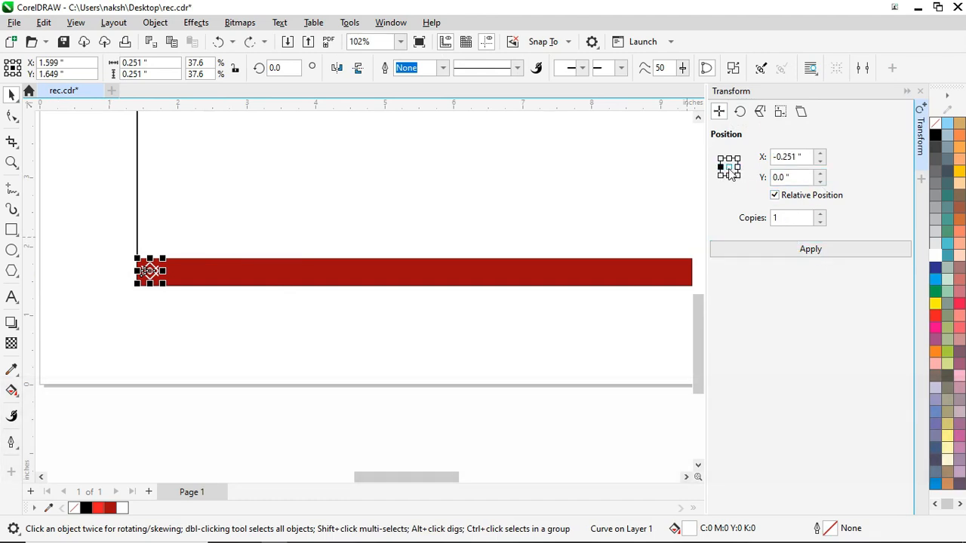
click(738, 167)
click(817, 249)
click(817, 249)
click(817, 249)
click(818, 249)
click(817, 249)
click(817, 249)
click(817, 249)
click(818, 249)
click(818, 250)
click(817, 249)
click(818, 250)
click(818, 250)
click(818, 250)
Step: Continue the ornament row with sets of 4 copies until it reaches the right end of the strip
scroll(172, 255, down, 4)
drag(798, 219, 710, 219)
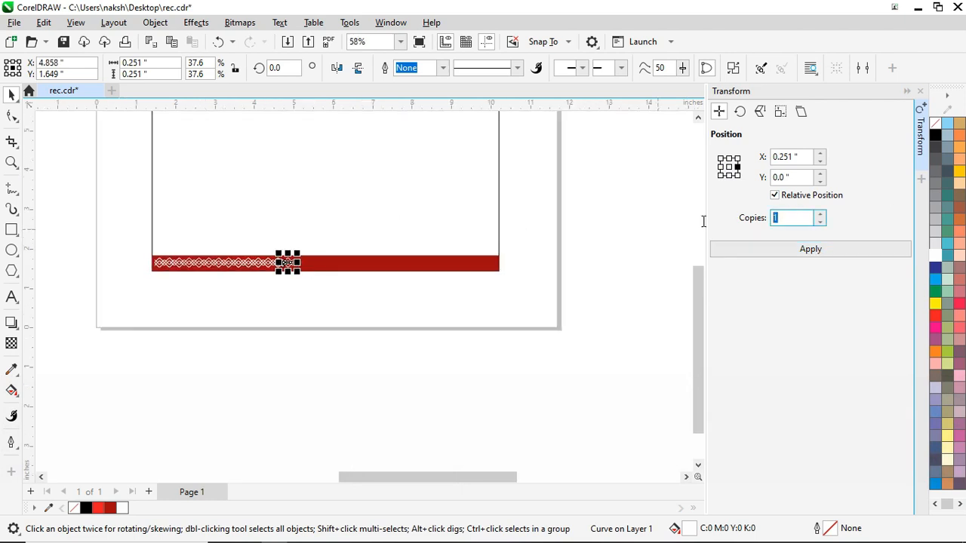
text(4)
click(857, 249)
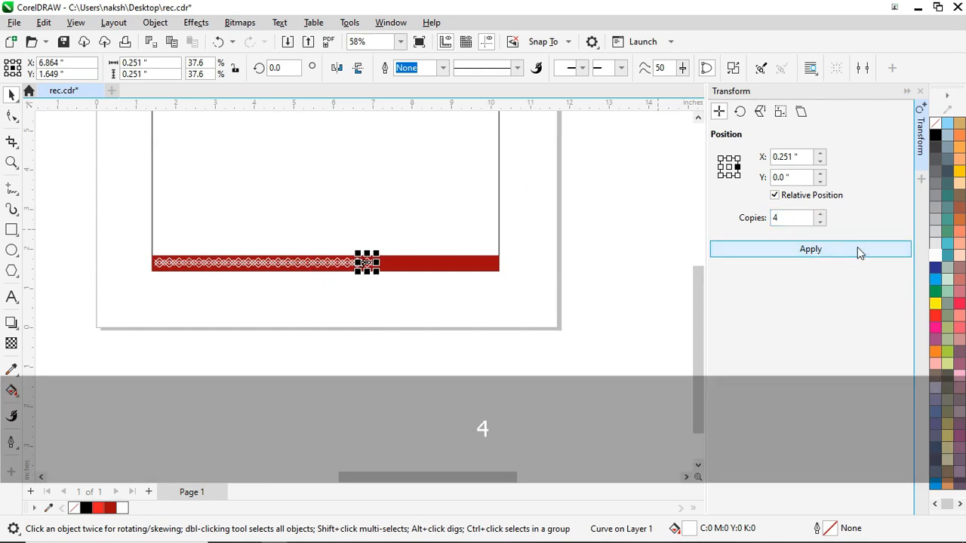
click(857, 250)
scroll(495, 254, up, 4)
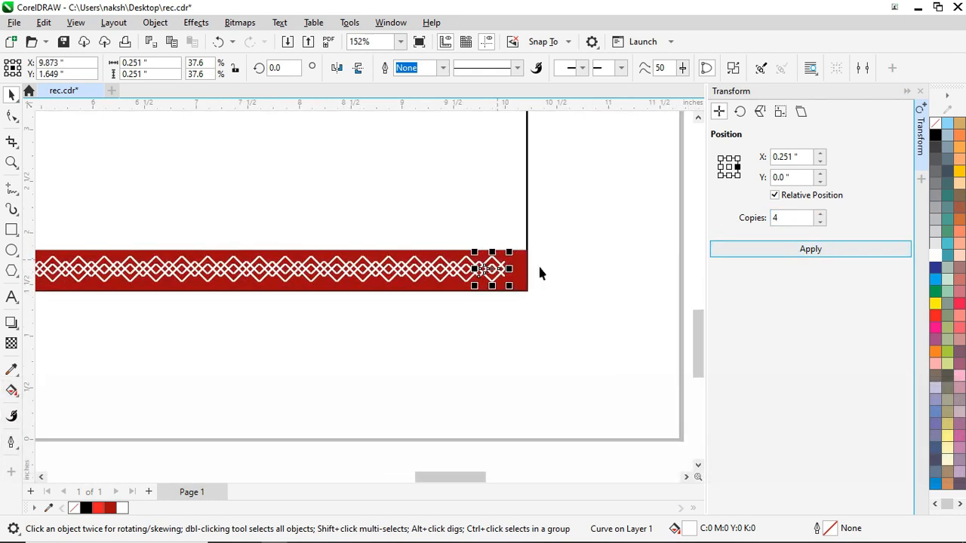
Step: Select all the white ornaments along the strip and group them
scroll(564, 287, down, 2)
drag(571, 298, 95, 254)
scroll(311, 267, up, 2)
drag(327, 267, 338, 337)
key(ctrl+z)
key(ctrl+g)
Step: Center the grouped ornament row horizontally on the large rectangle
scroll(485, 224, down, 2)
scroll(524, 252, up, 3)
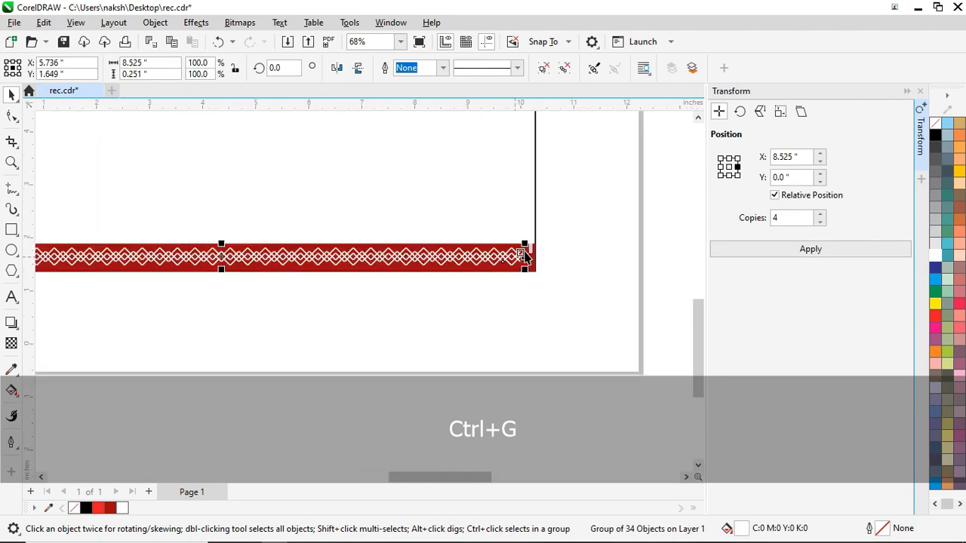
shift+click(537, 254)
key(c)
click(594, 246)
Step: Stretch the right end of the ornament row until it is about 8.59 inches wide
click(521, 261)
scroll(521, 260, up, 1)
scroll(521, 261, up, 5)
drag(536, 259, 556, 268)
scroll(556, 264, down, 2)
scroll(295, 272, down, 1)
scroll(369, 280, up, 1)
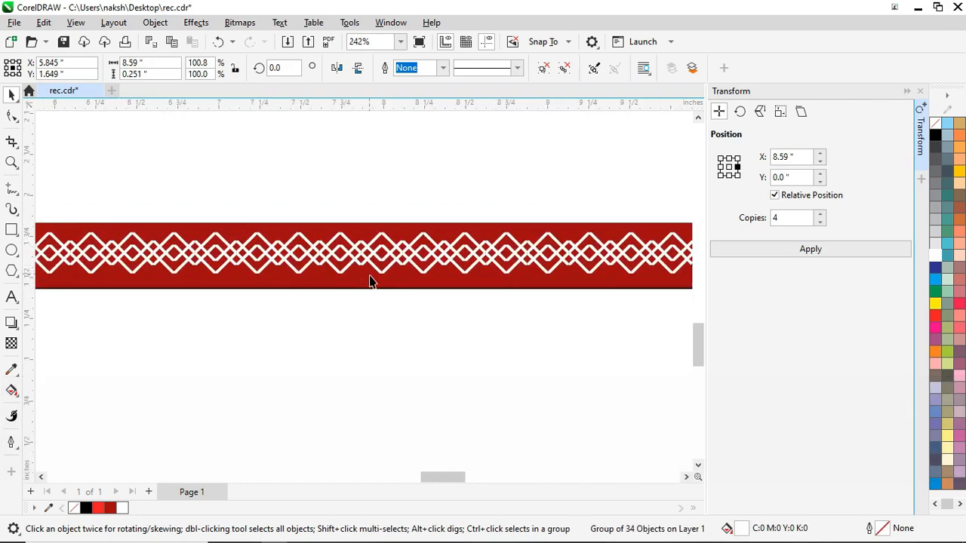
Step: Nudge the ornament row down slightly and lower the red strip's top edge to make it about 0.367 inches high
key(Down)
click(295, 236)
scroll(427, 252, down, 7)
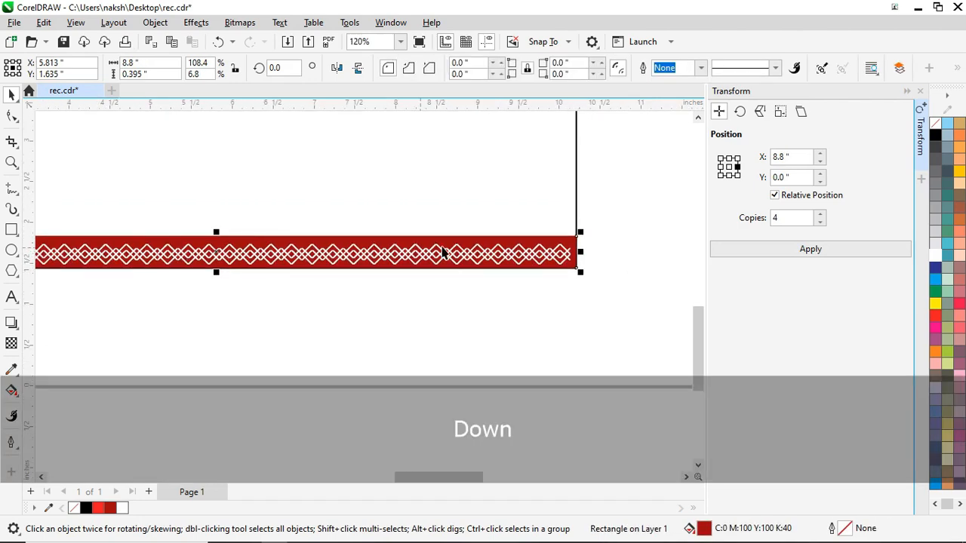
scroll(321, 260, up, 7)
drag(307, 226, 319, 233)
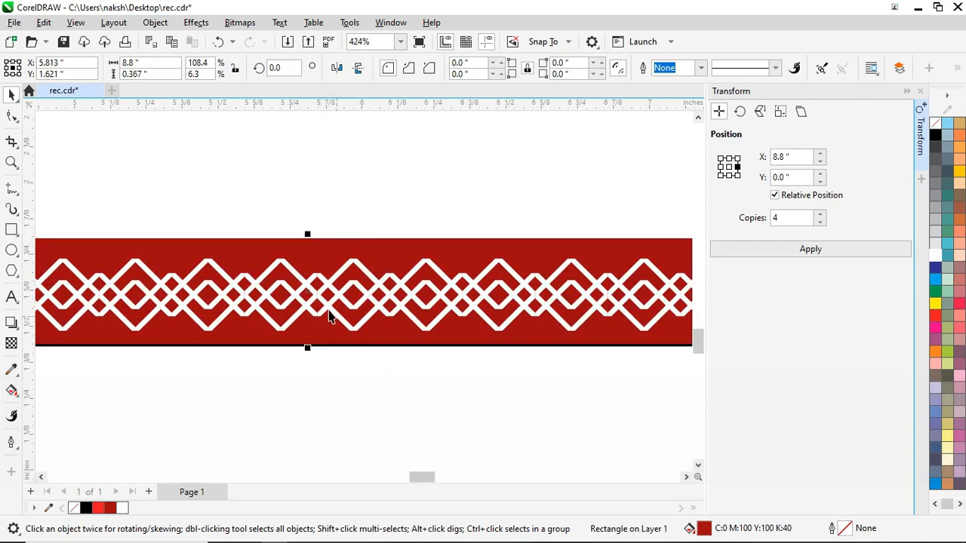
click(356, 390)
Step: Nudge the ornament row up by 0.01 inches within the red strip
click(358, 271)
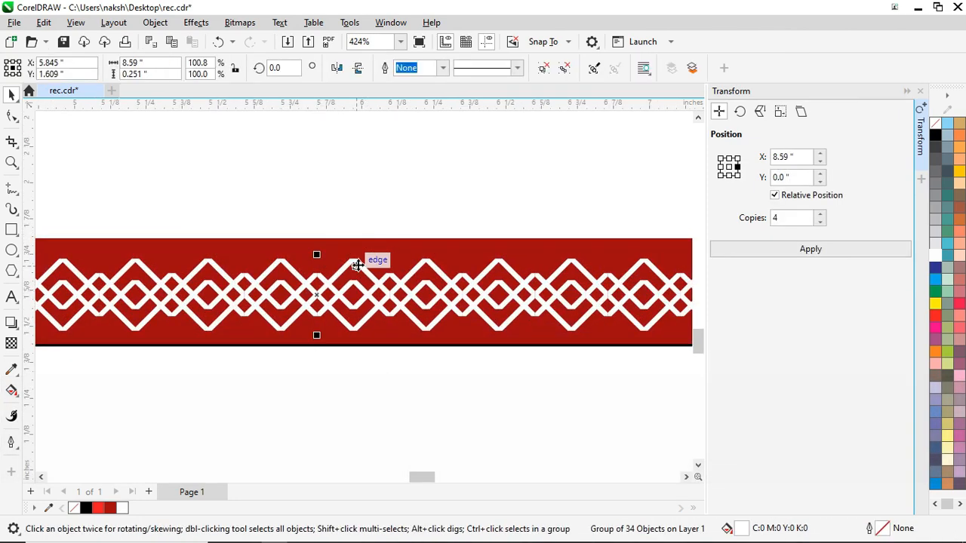
scroll(356, 261, up, 3)
scroll(194, 273, up, 4)
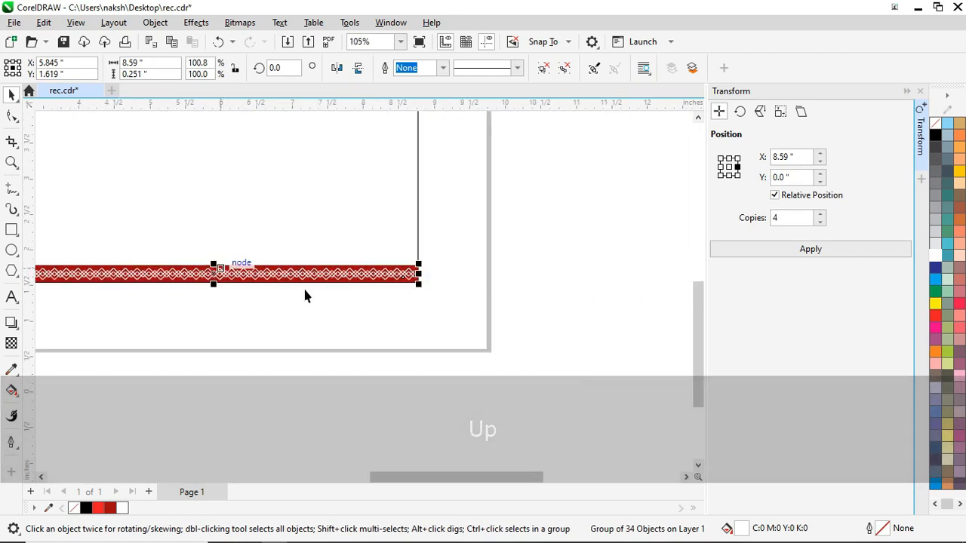
Step: Move the cricket pictures closer to the page, with the ball picture overlapping the page's right edge
scroll(300, 208, down, 2)
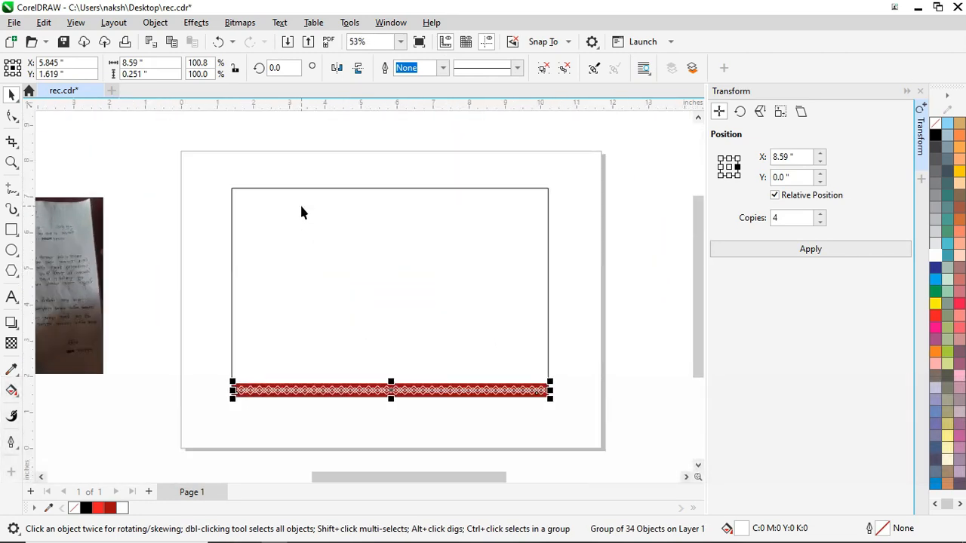
scroll(299, 210, down, 5)
drag(612, 181, 493, 198)
drag(583, 276, 461, 285)
drag(464, 197, 420, 220)
scroll(309, 260, up, 3)
scroll(308, 255, up, 3)
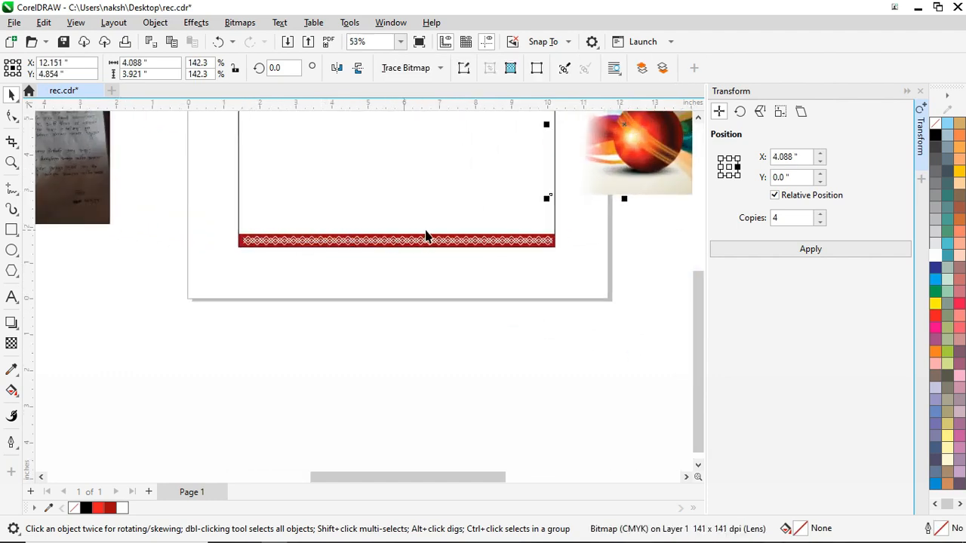
Step: PowerClip the red strip and its ornament row inside the large rectangle
drag(183, 272, 186, 270)
scroll(352, 230, up, 5)
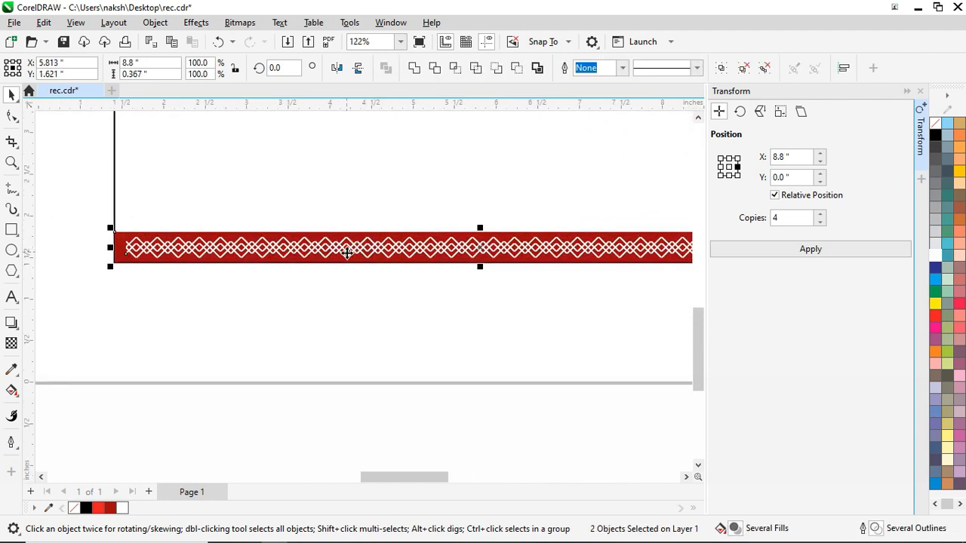
right_click(347, 248)
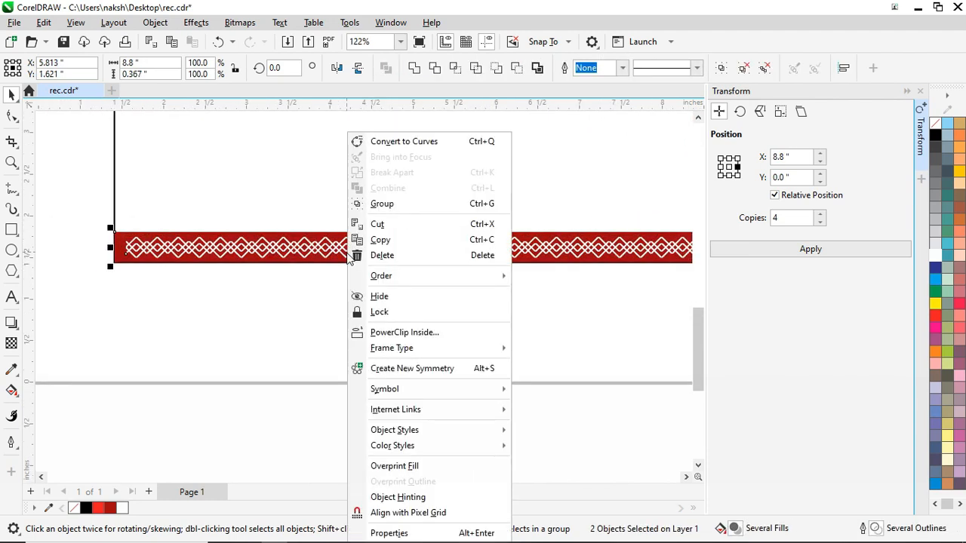
click(406, 333)
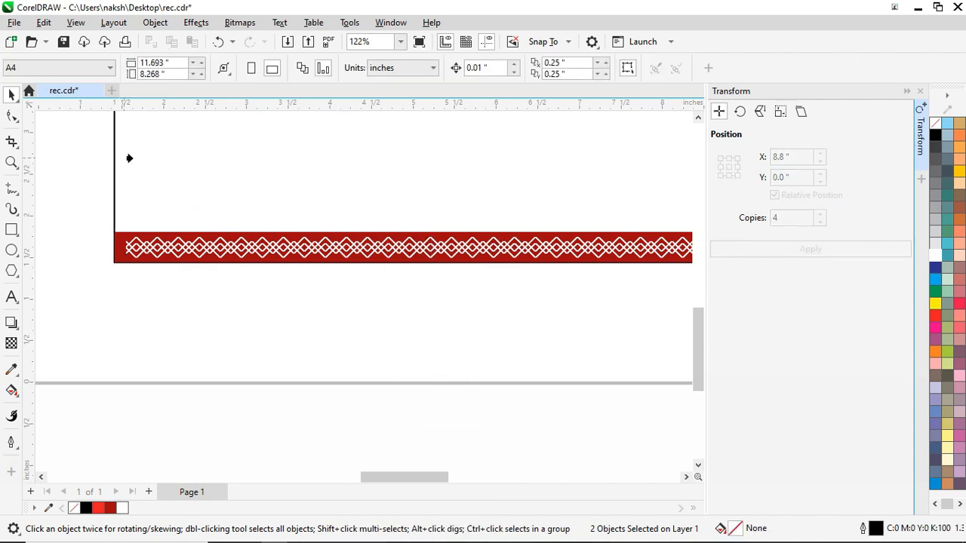
click(161, 157)
click(216, 286)
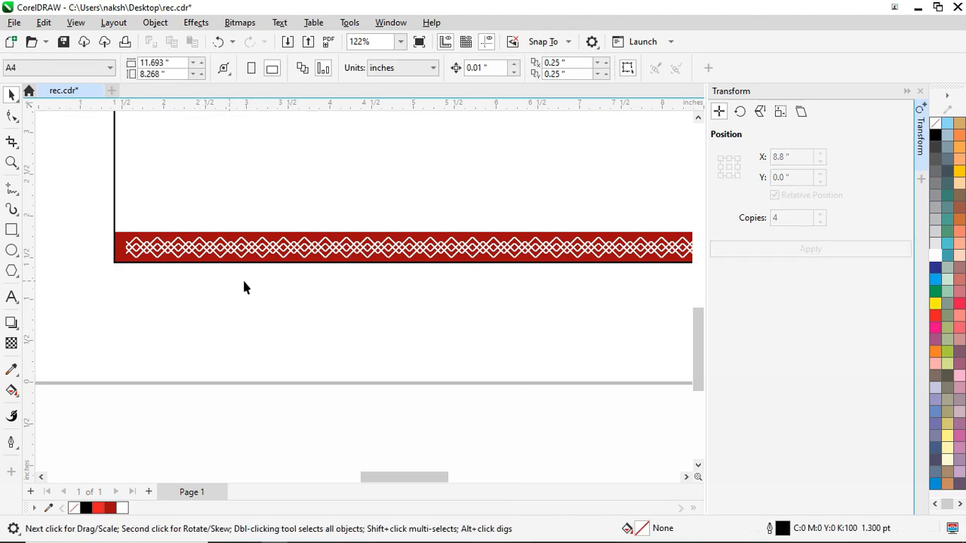
Step: Try moving the clipped rectangle with its red strip down past the page's lower edge, and undo the move
scroll(300, 291, down, 2)
scroll(301, 291, down, 1)
drag(453, 275, 367, 339)
key(ctrl+z)
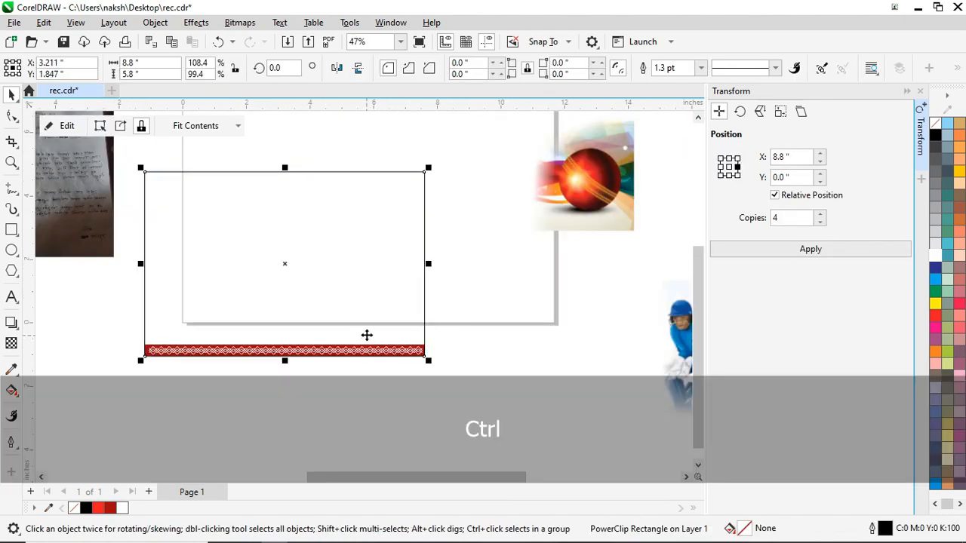
Step: Move the ball picture over the page's lower-right corner and inspect its fountain transparency
drag(591, 175, 572, 341)
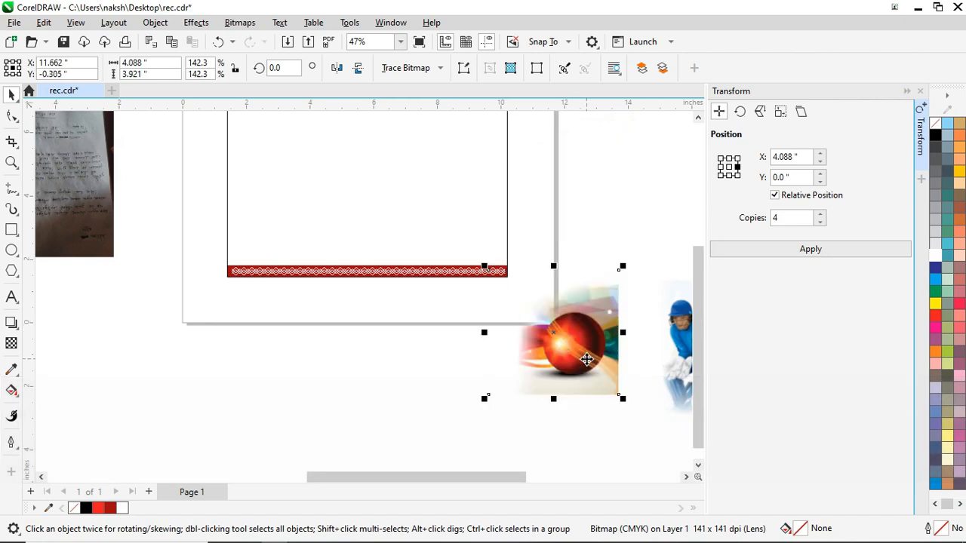
scroll(587, 350, up, 2)
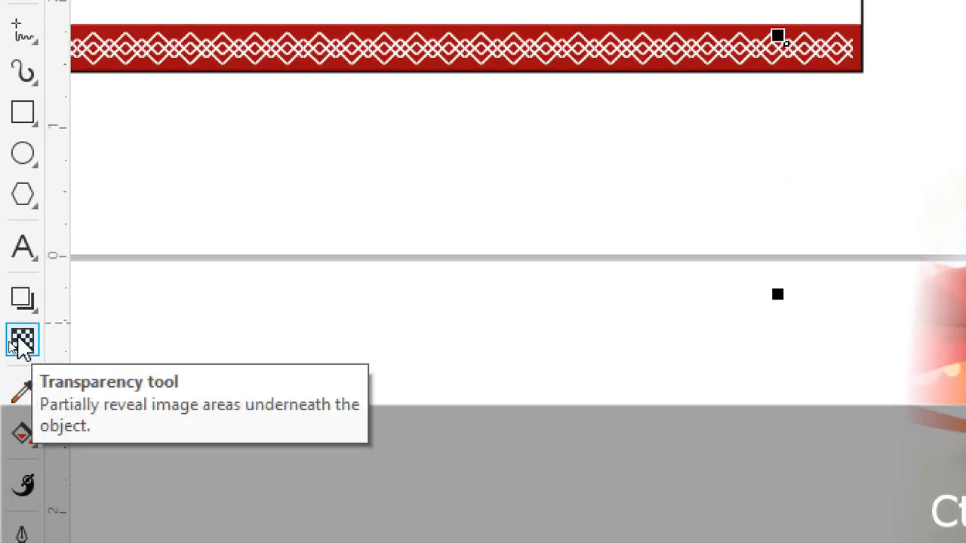
click(20, 341)
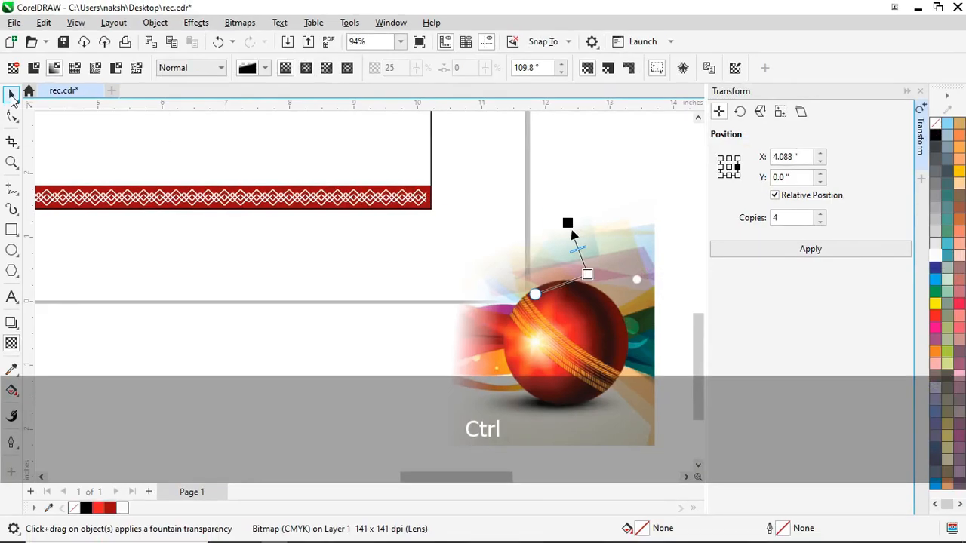
click(25, 91)
scroll(485, 451, down, 3)
click(902, 400)
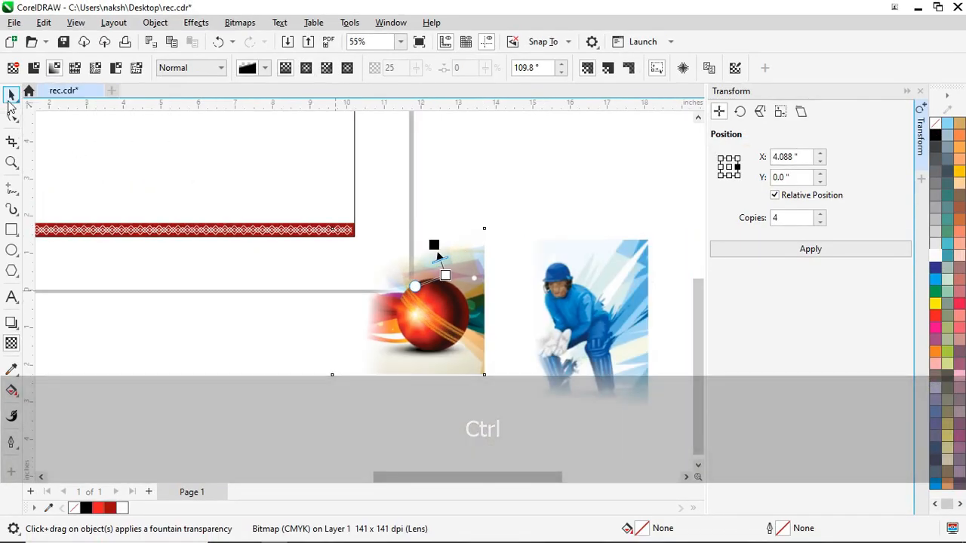
Step: Move the wicketkeeper picture next to the ball picture and bring the batsman picture closer to the page
key(space)
drag(586, 264, 528, 152)
scroll(433, 224, down, 2)
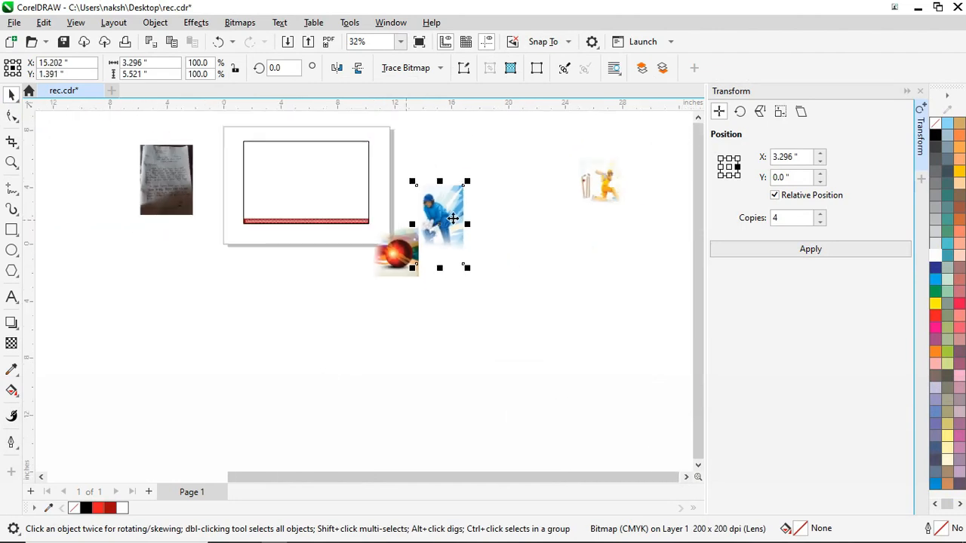
drag(596, 178, 521, 264)
scroll(522, 263, up, 2)
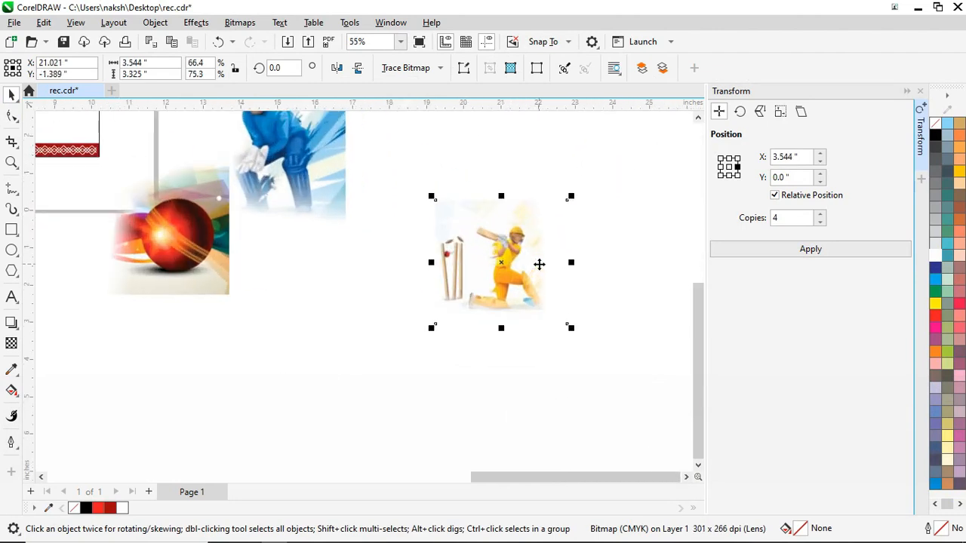
scroll(566, 283, down, 1)
scroll(566, 281, down, 2)
scroll(431, 235, up, 4)
Step: Shift the ball picture below the rectangle's lower-right corner and PowerClip it inside the rectangle
drag(492, 313, 443, 331)
scroll(430, 282, up, 2)
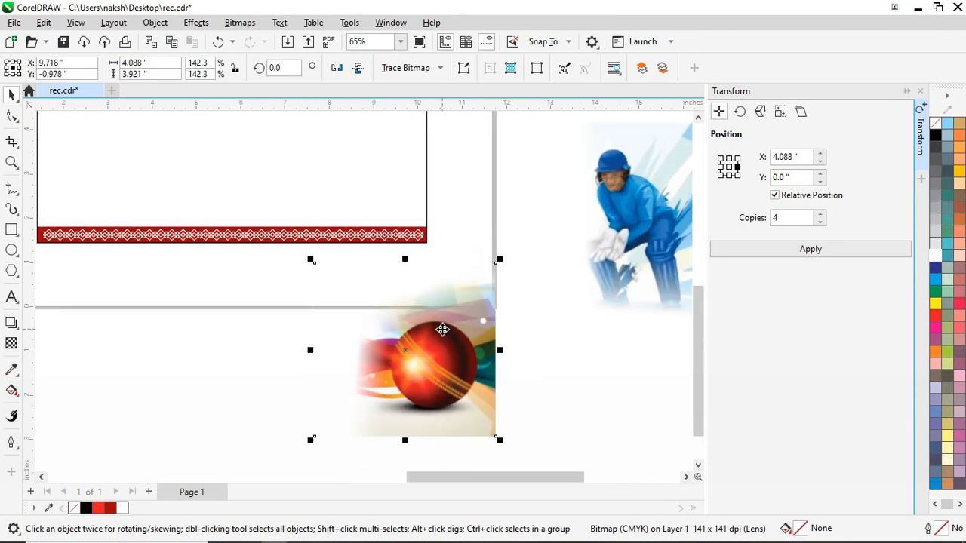
right_click(442, 330)
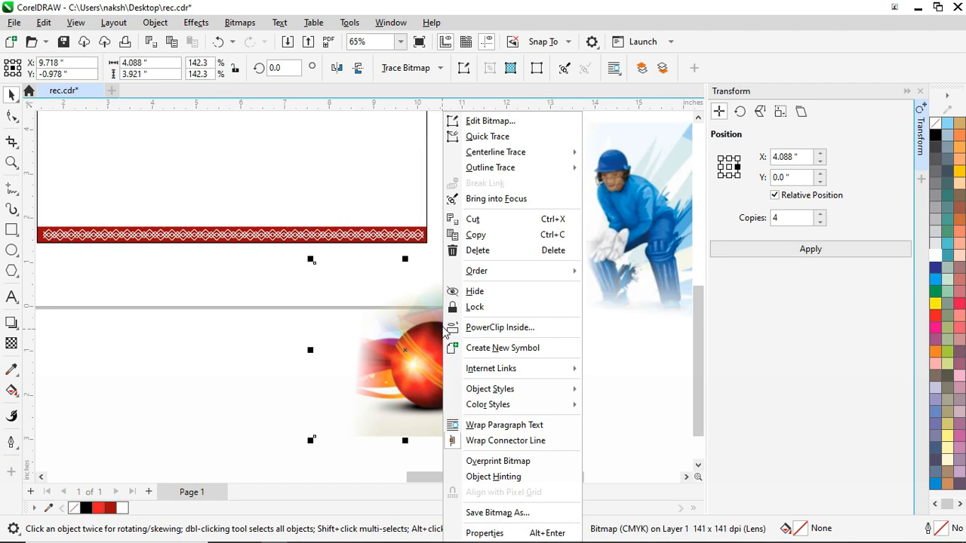
click(497, 329)
click(411, 173)
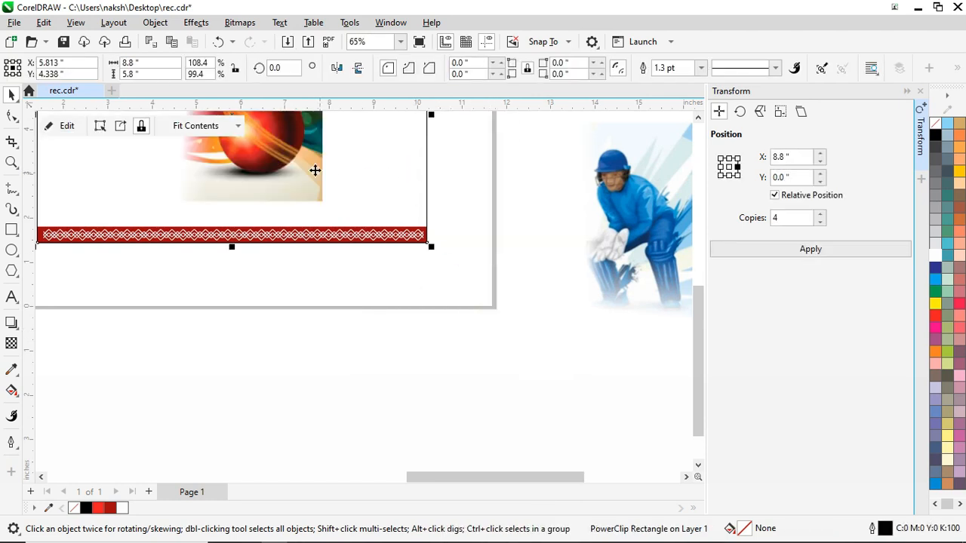
Step: Edit the PowerClip contents to place the ball picture over the frame's lower-right corner, centred at about X 9.06, Y 2.53 inches
ctrl+click(296, 142)
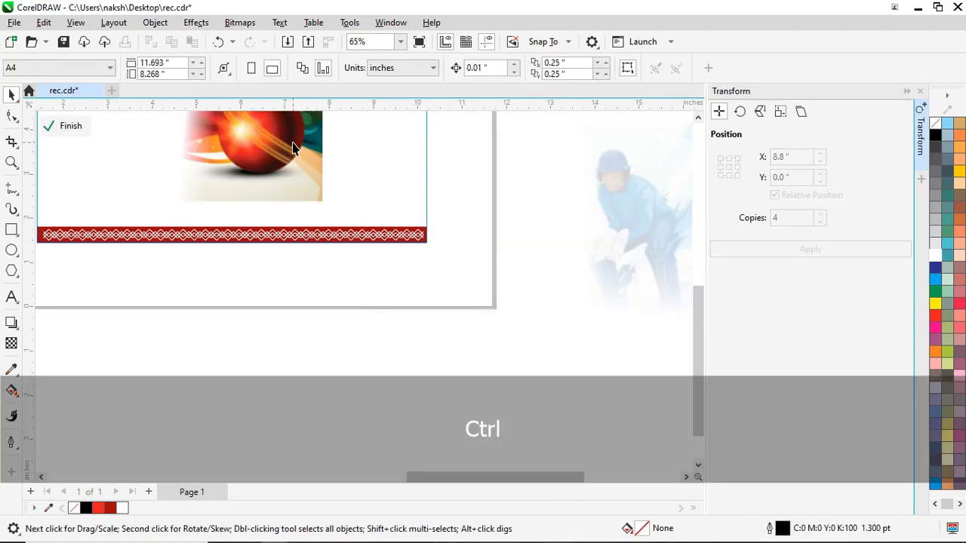
drag(293, 147, 371, 180)
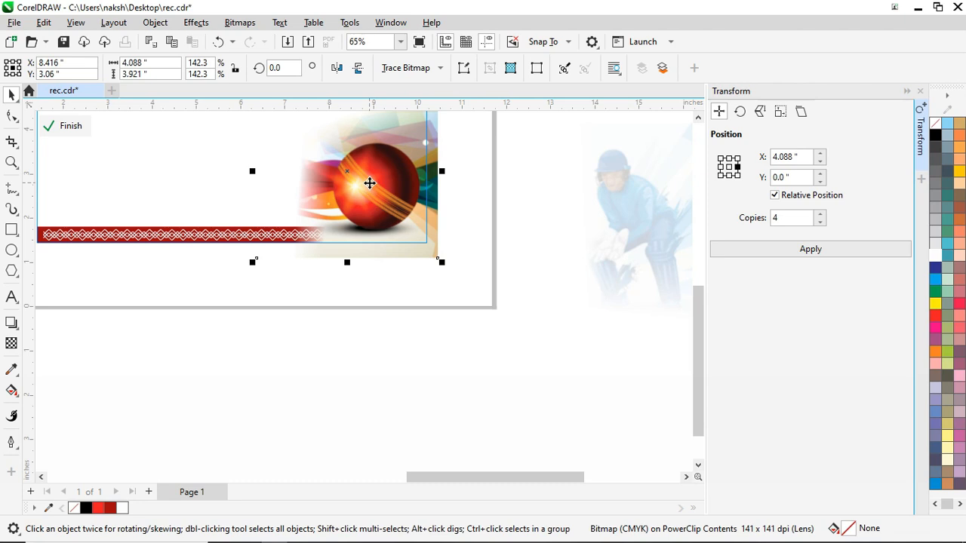
drag(368, 184, 399, 196)
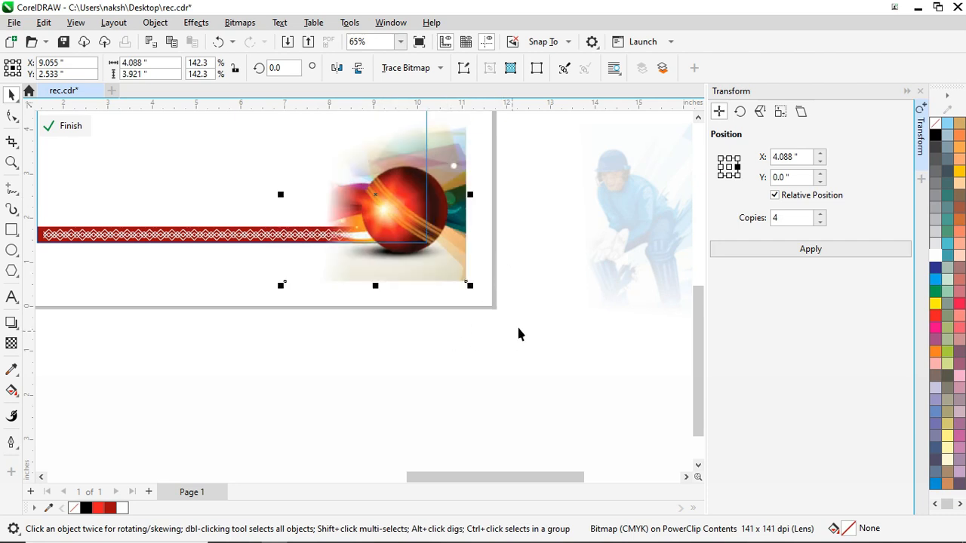
key(ctrl)
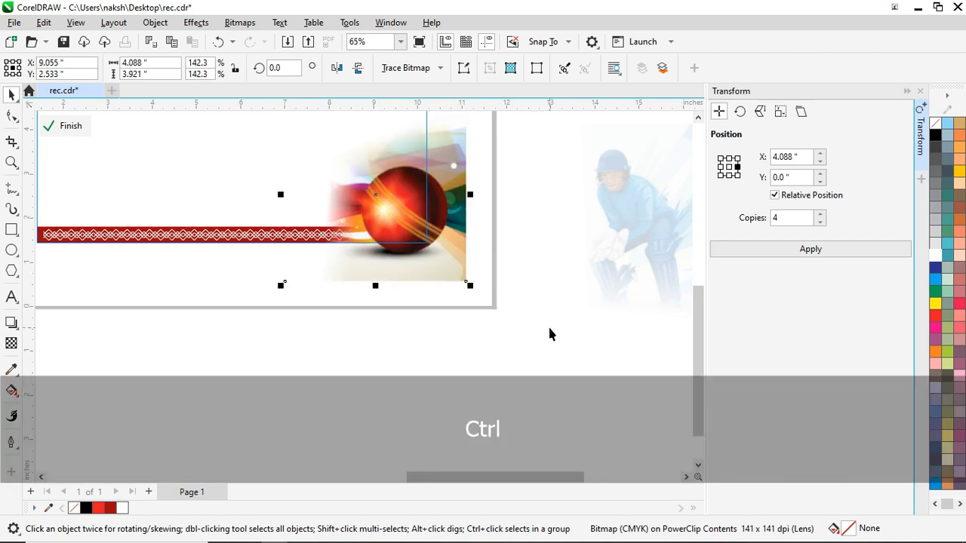
click(71, 126)
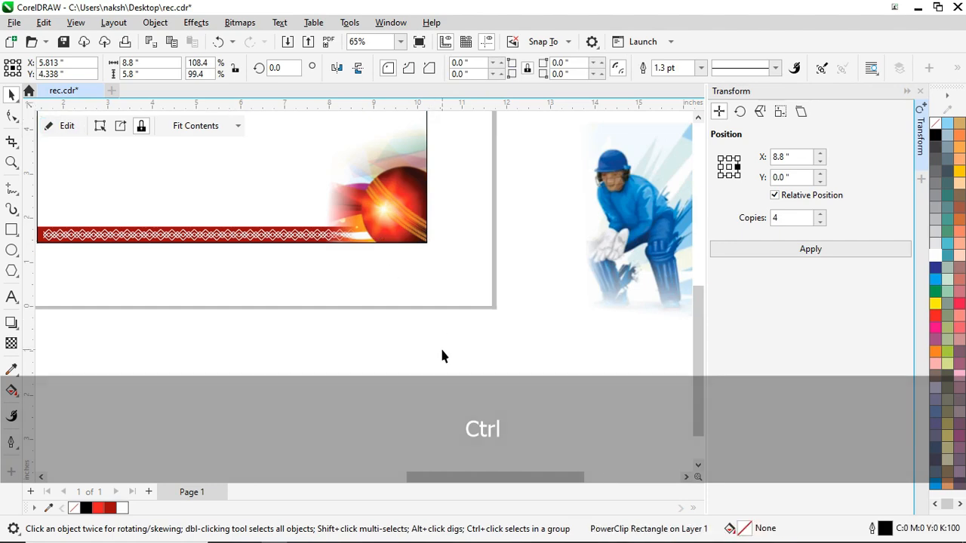
click(441, 351)
Step: Move the wicketkeeper picture across the page's right edge and PowerClip it inside the rectangle
scroll(427, 267, down, 2)
scroll(381, 194, up, 3)
scroll(358, 220, down, 5)
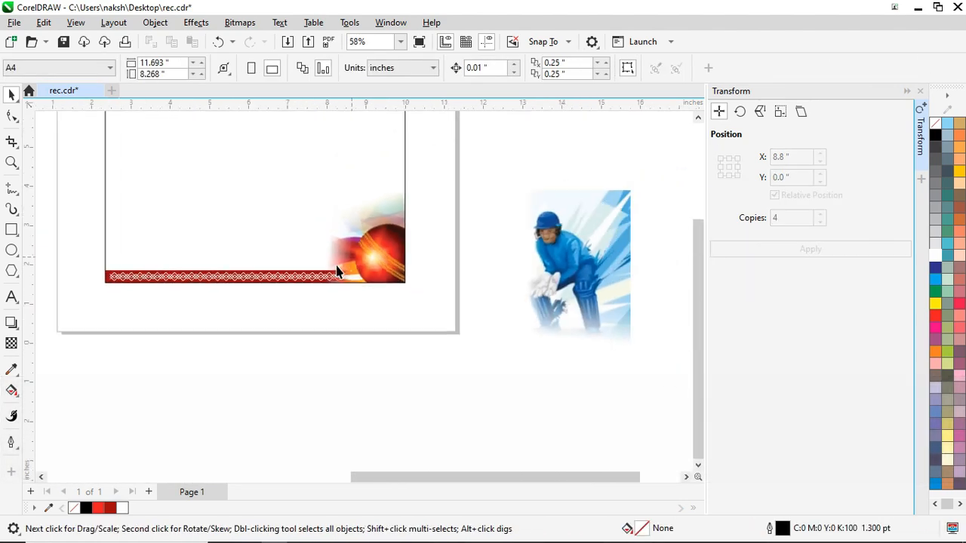
scroll(403, 212, up, 2)
scroll(407, 212, up, 2)
drag(472, 326, 396, 224)
scroll(320, 203, up, 3)
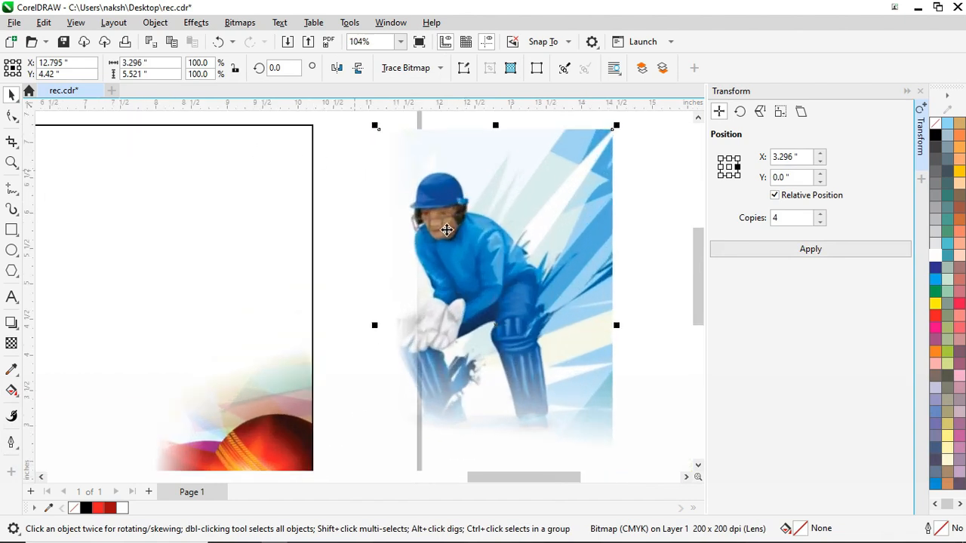
scroll(453, 202, down, 1)
right_click(458, 202)
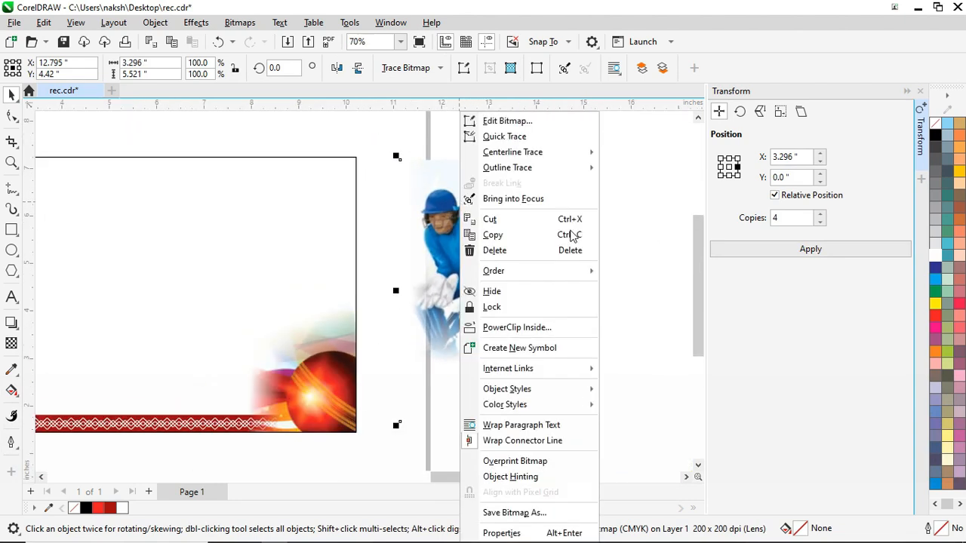
click(532, 332)
click(252, 213)
Step: Place the wicketkeeper picture in the frame's upper-right corner above the ball and scale it to about 3.02 by 5.07 inches
ctrl+click(251, 208)
drag(188, 215, 387, 234)
drag(274, 133, 288, 144)
drag(372, 219, 370, 206)
ctrl+click(517, 200)
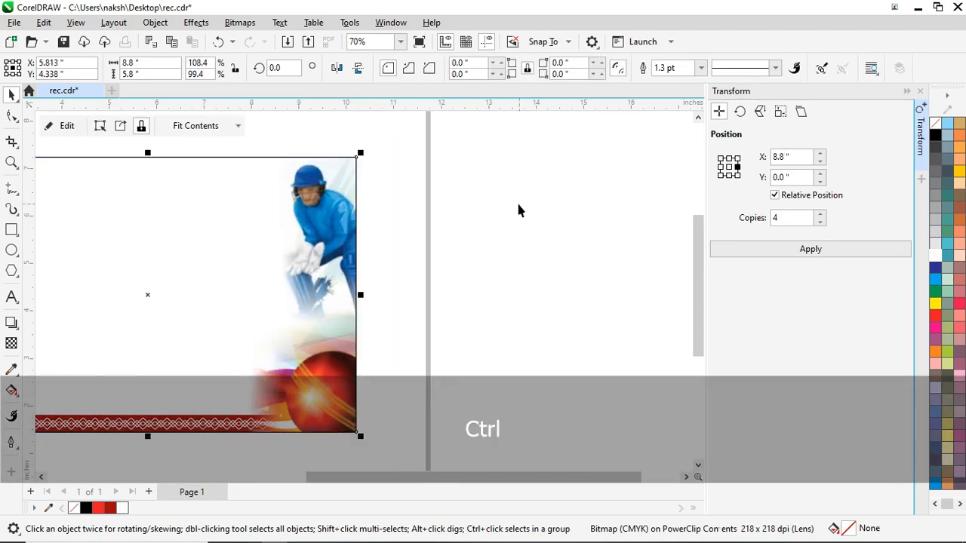
scroll(393, 211, down, 1)
scroll(400, 217, up, 1)
ctrl+click(428, 235)
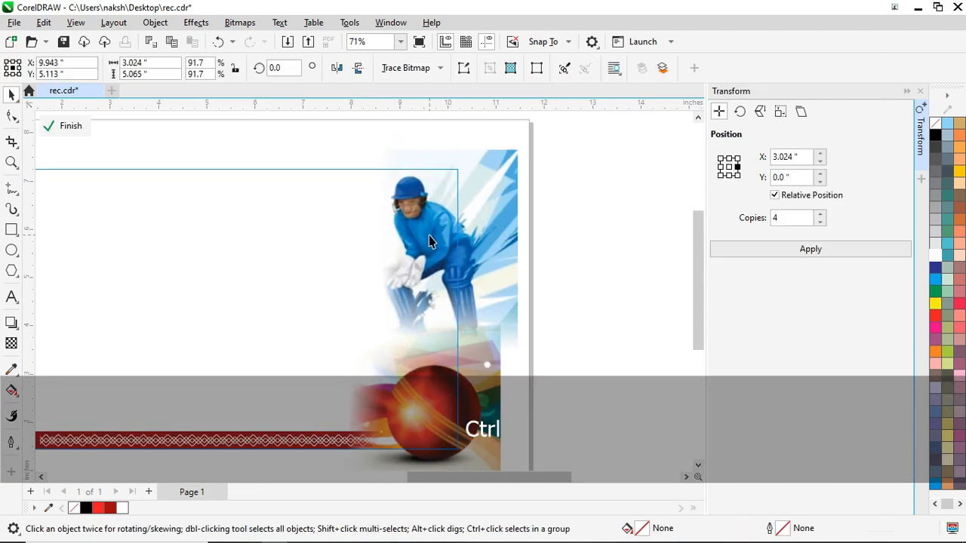
ctrl+click(569, 203)
Step: Move the batsman picture to the page's left edge beside the handwritten draft and PowerClip it inside the rectangle
scroll(368, 210, down, 2)
scroll(403, 212, down, 1)
drag(531, 306, 222, 323)
scroll(301, 182, up, 3)
right_click(222, 323)
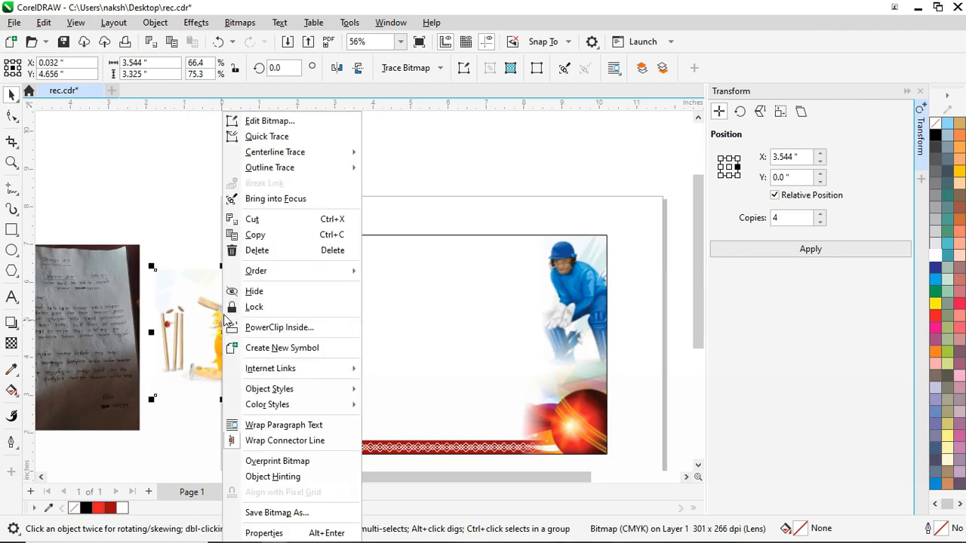
click(279, 327)
click(379, 274)
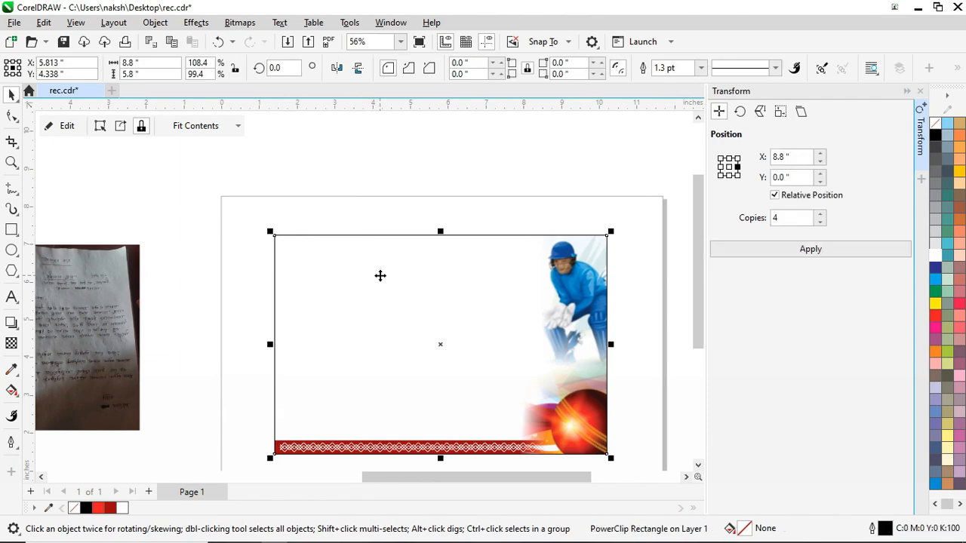
Step: Edit the PowerClip contents to place the batsman picture in the frame's upper-left corner
ctrl+click(436, 277)
drag(209, 342, 336, 291)
ctrl+click(515, 166)
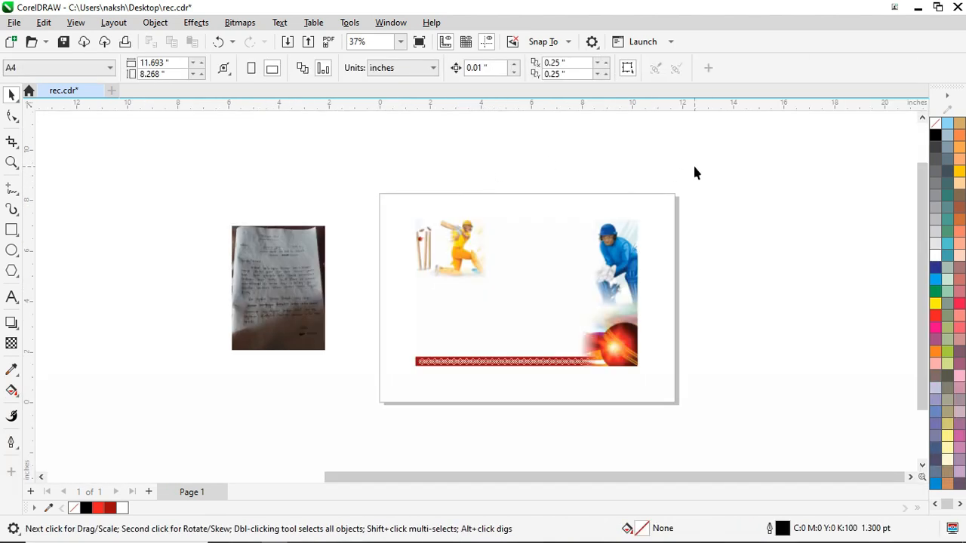
Step: Create a page-sized rectangle behind the design, fill it with 40% black and remove its outline
click(12, 231)
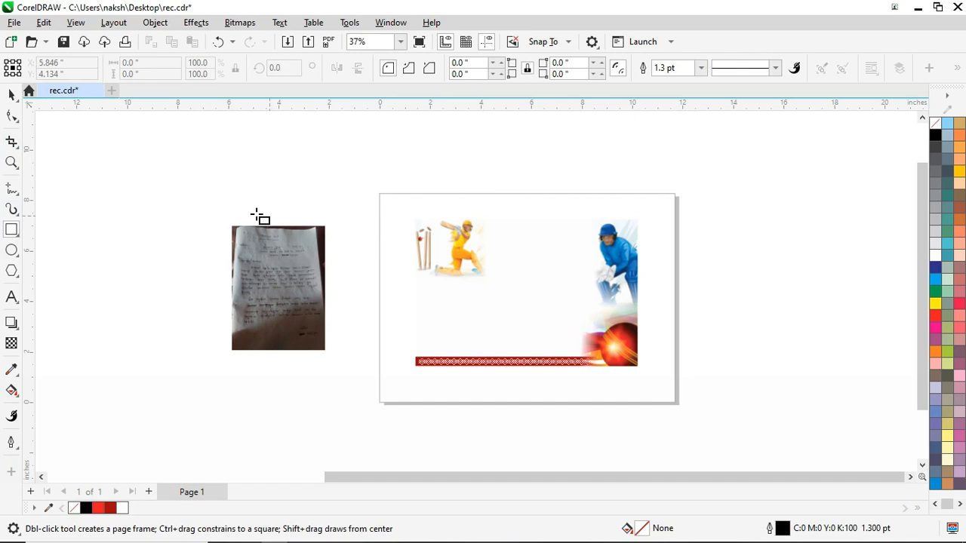
double_click(11, 231)
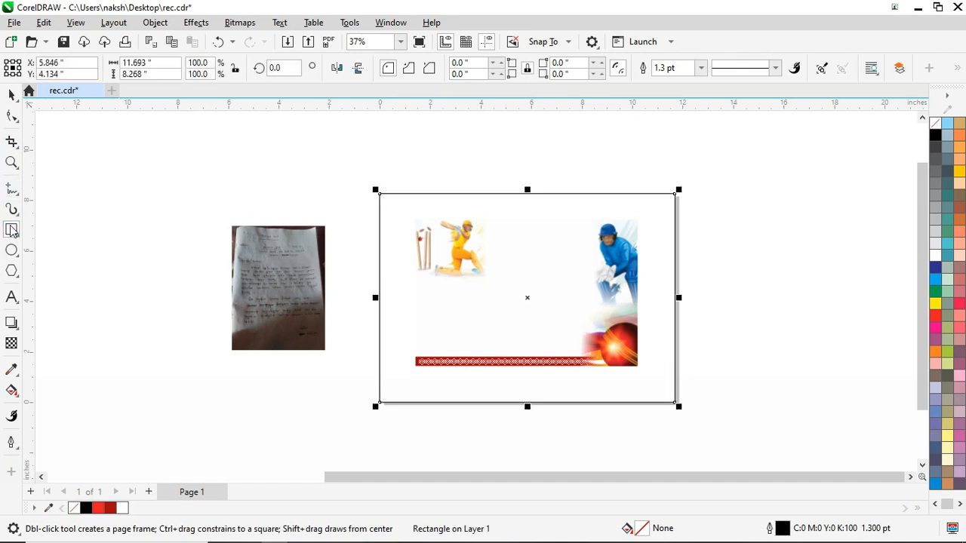
click(936, 207)
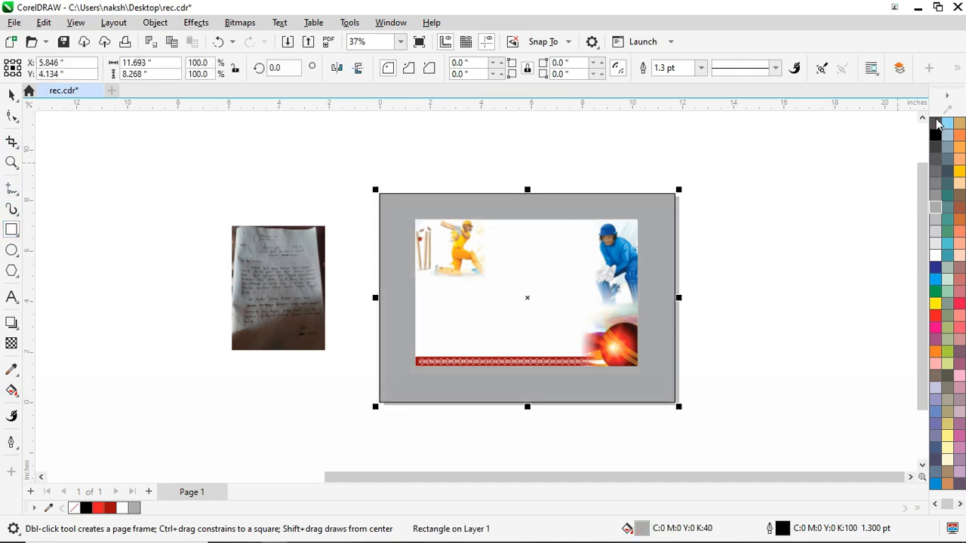
right_click(936, 124)
scroll(573, 280, up, 2)
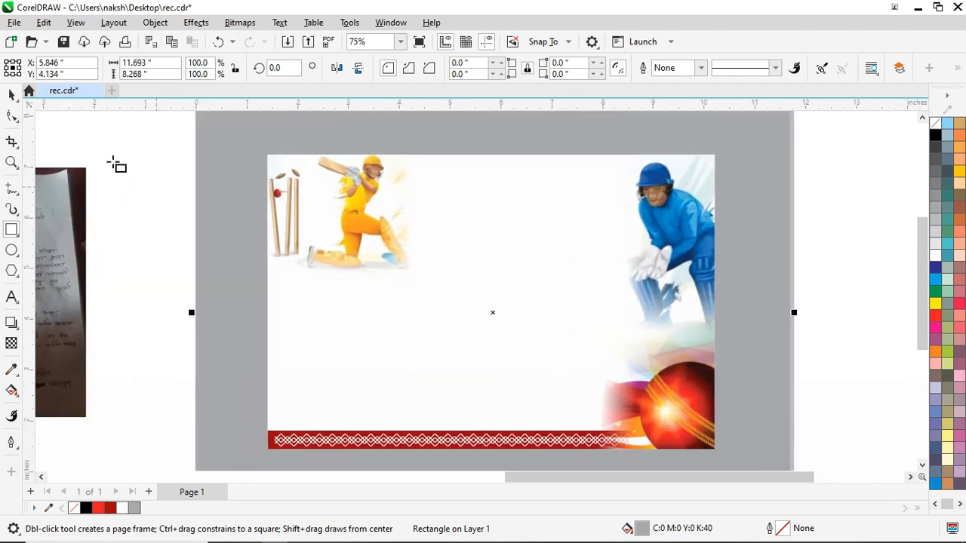
click(12, 95)
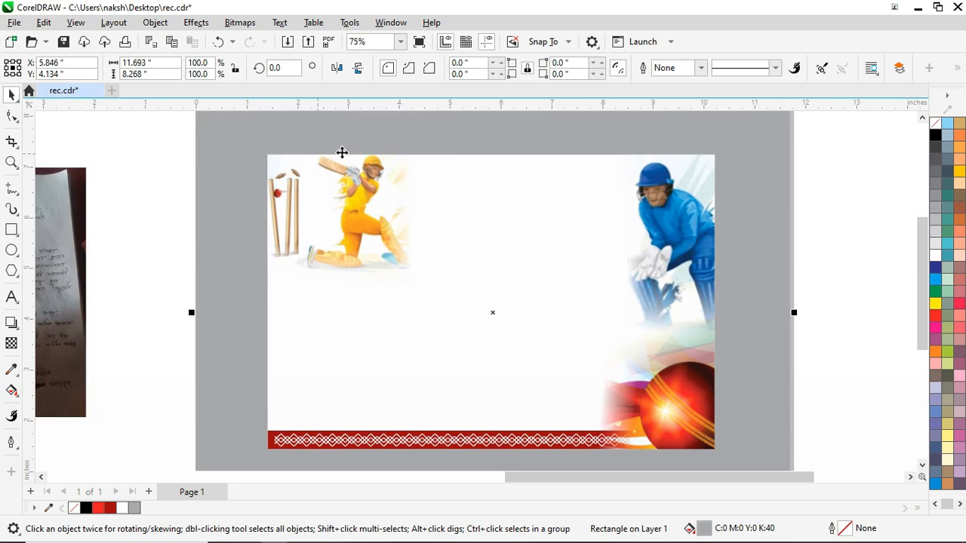
Step: Fill the clipped invitation rectangle with turquoise blue behind the cricket pictures
scroll(419, 225, up, 2)
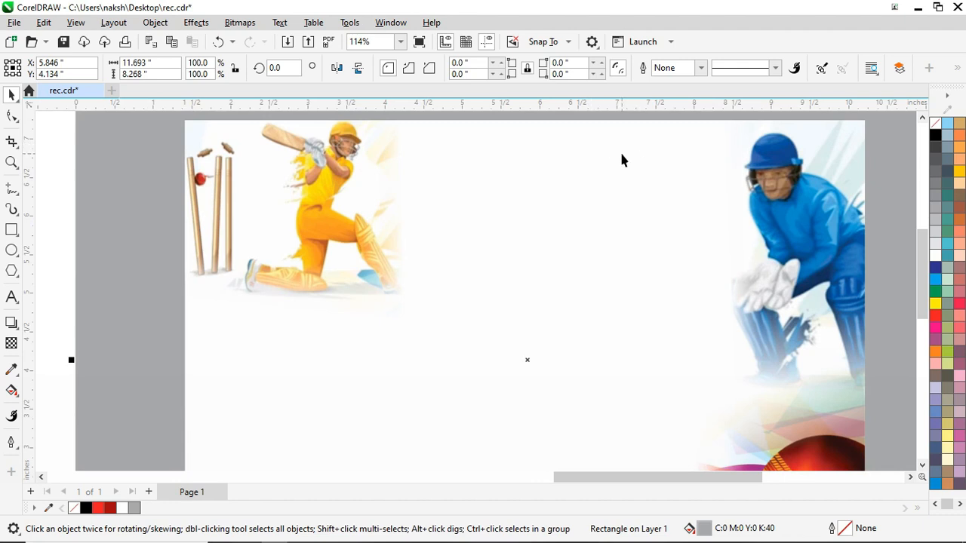
scroll(292, 159, down, 2)
scroll(263, 178, up, 3)
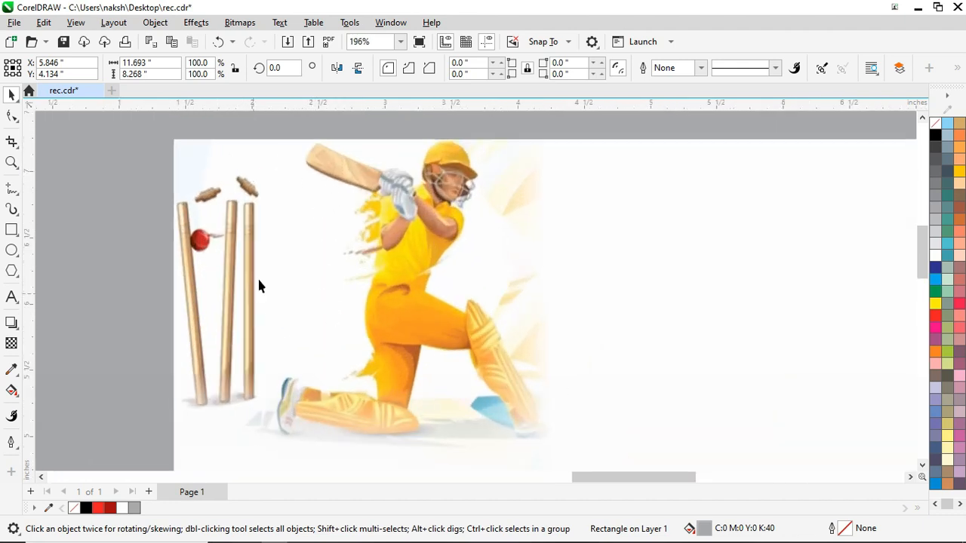
scroll(267, 264, down, 1)
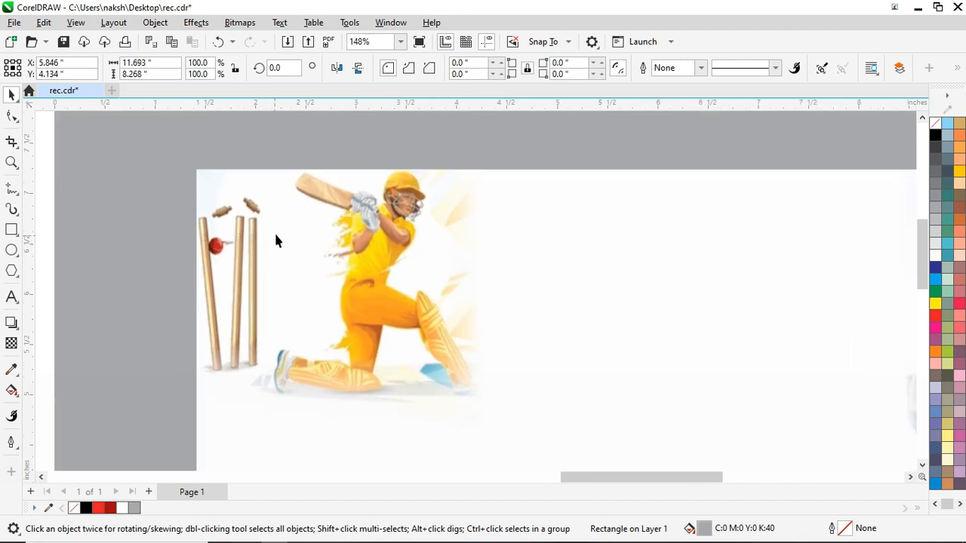
scroll(274, 242, down, 2)
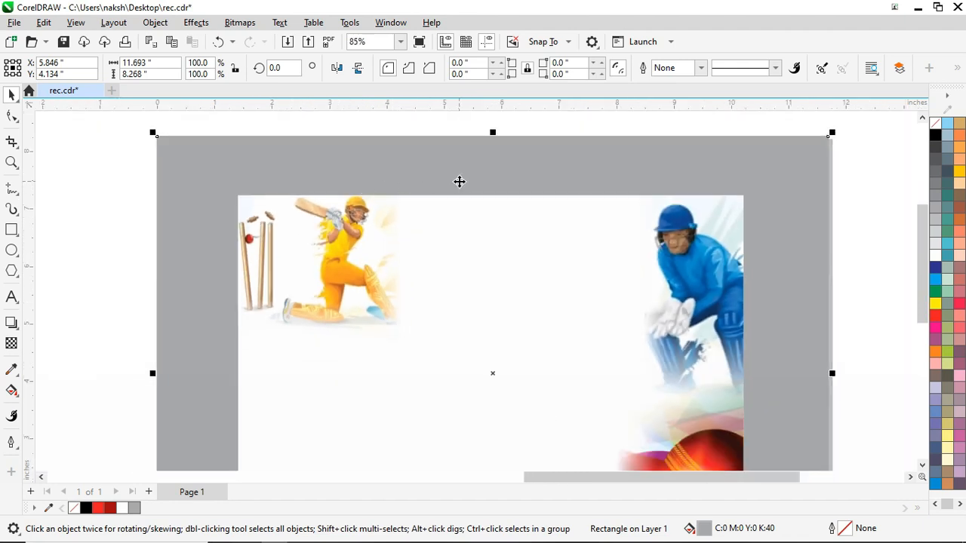
scroll(459, 181, down, 1)
click(155, 140)
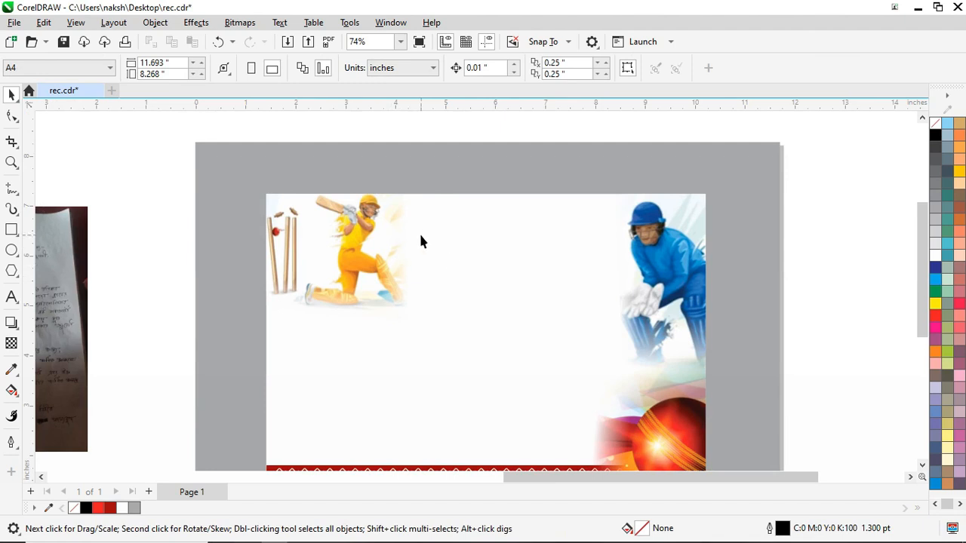
click(421, 239)
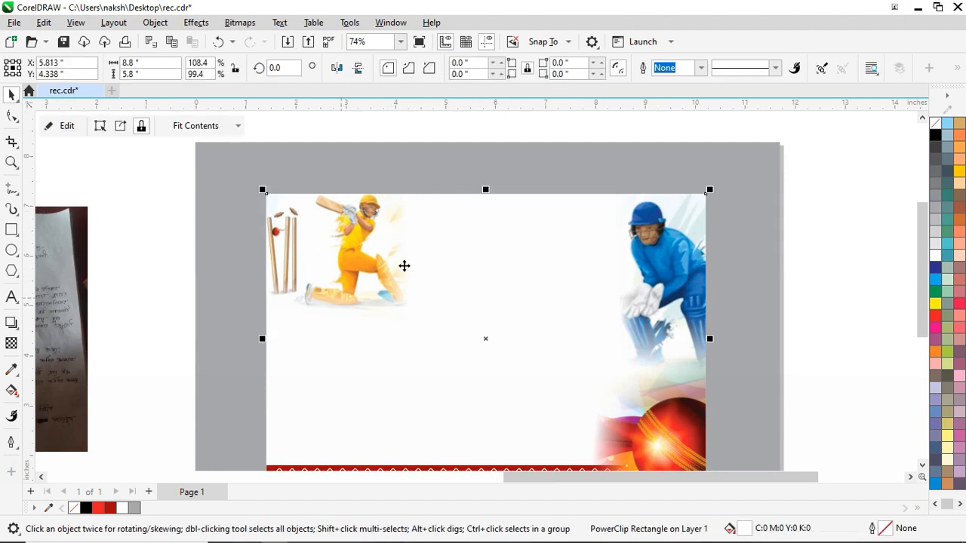
click(949, 245)
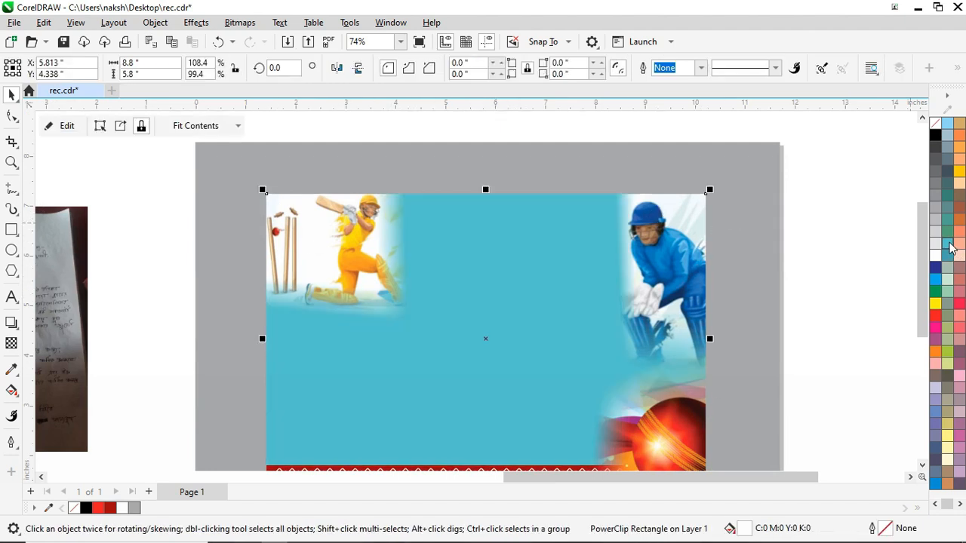
Step: Change the clipped invitation rectangle's fill to green (C40 M0 Y100 K0)
scroll(337, 244, up, 3)
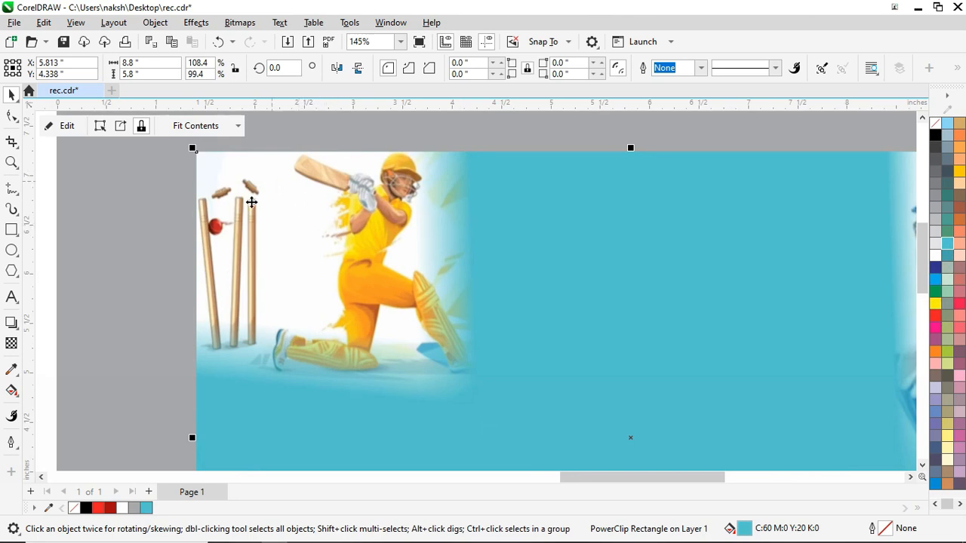
scroll(260, 174, down, 3)
scroll(596, 175, up, 3)
scroll(608, 248, down, 3)
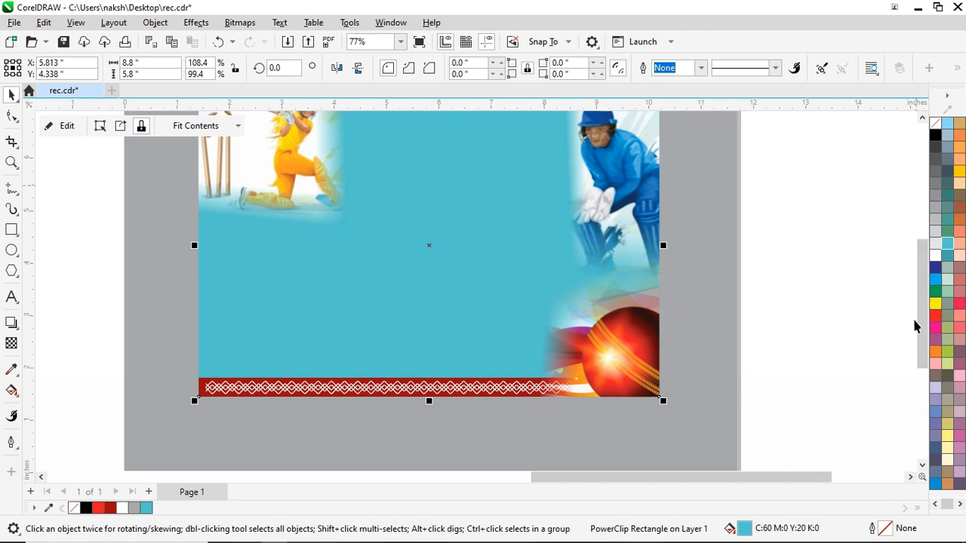
click(947, 352)
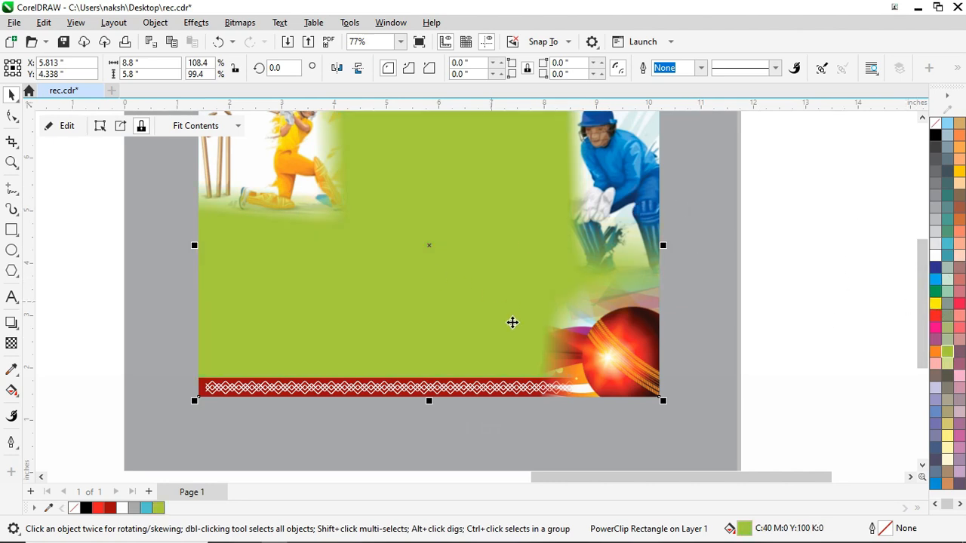
Step: Apply an elliptical fountain fill to the invitation rectangle, with white near its middle and green towards the lower-left corner
scroll(509, 307, down, 1)
scroll(405, 216, up, 1)
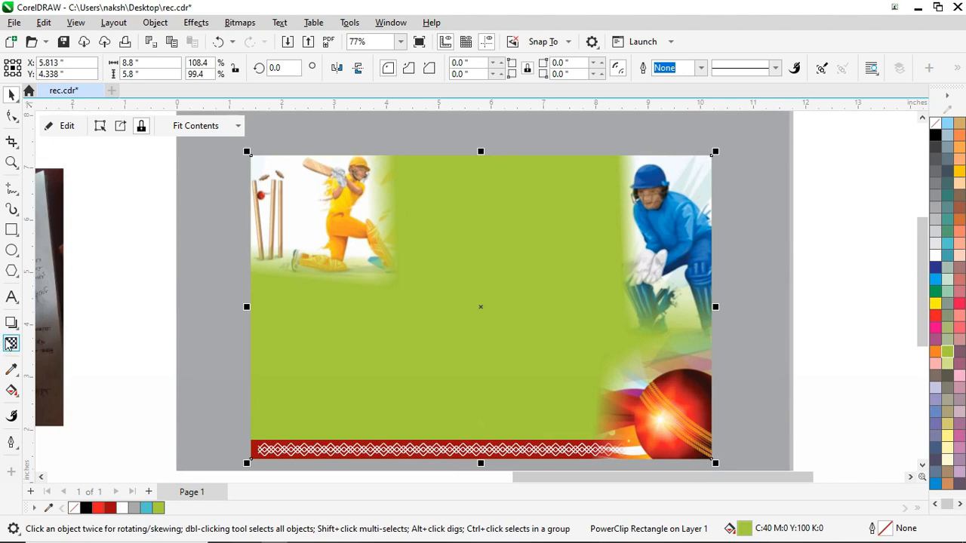
click(12, 390)
drag(506, 163, 417, 449)
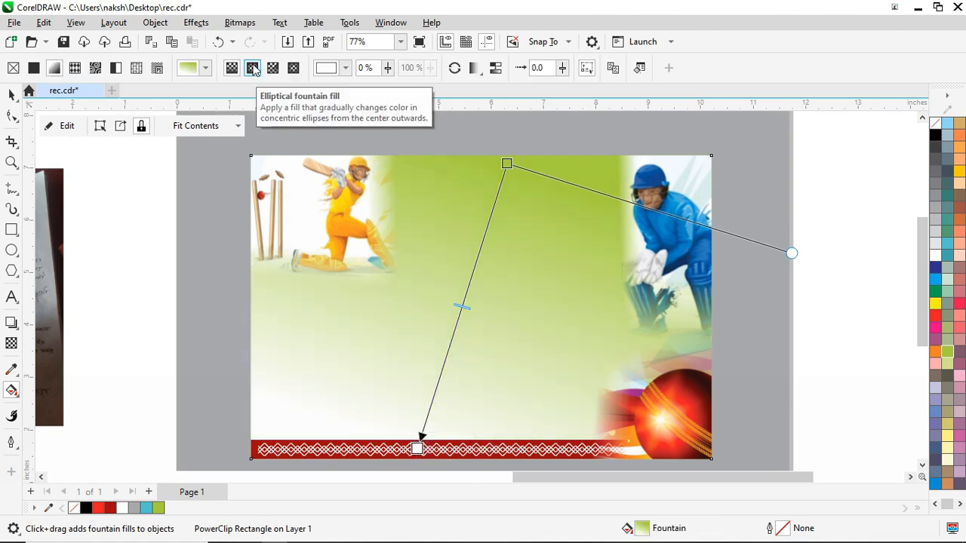
key(ctrl)
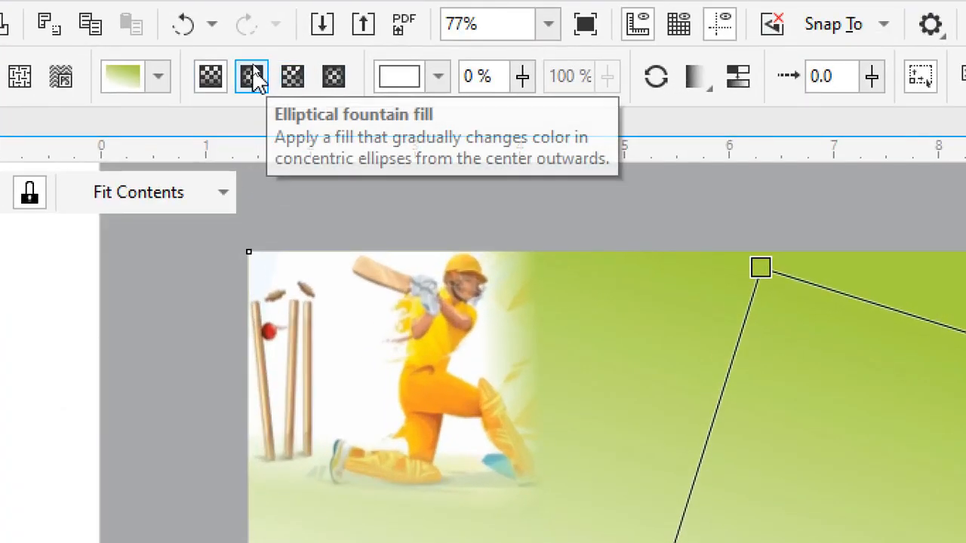
click(253, 77)
drag(461, 307, 483, 285)
drag(417, 448, 289, 462)
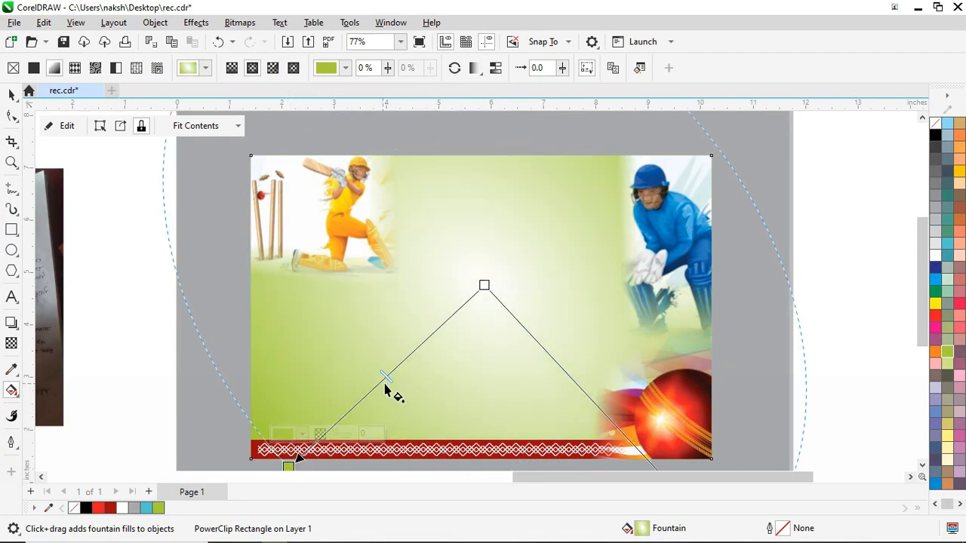
Step: Adjust the fountain fill's midpoint and add an intermediate colour stop about a third of the way out from the white centre
drag(389, 379, 351, 410)
click(484, 286)
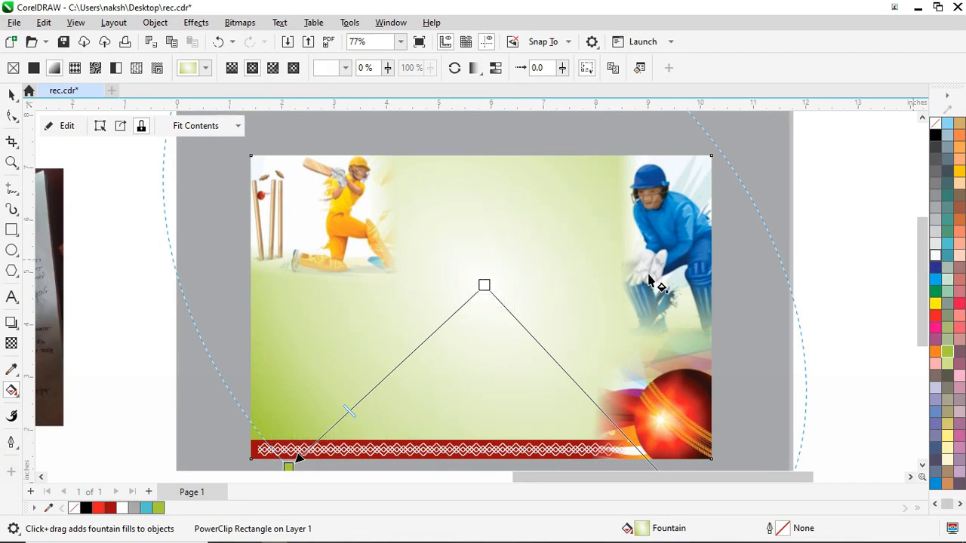
scroll(487, 306, down, 1)
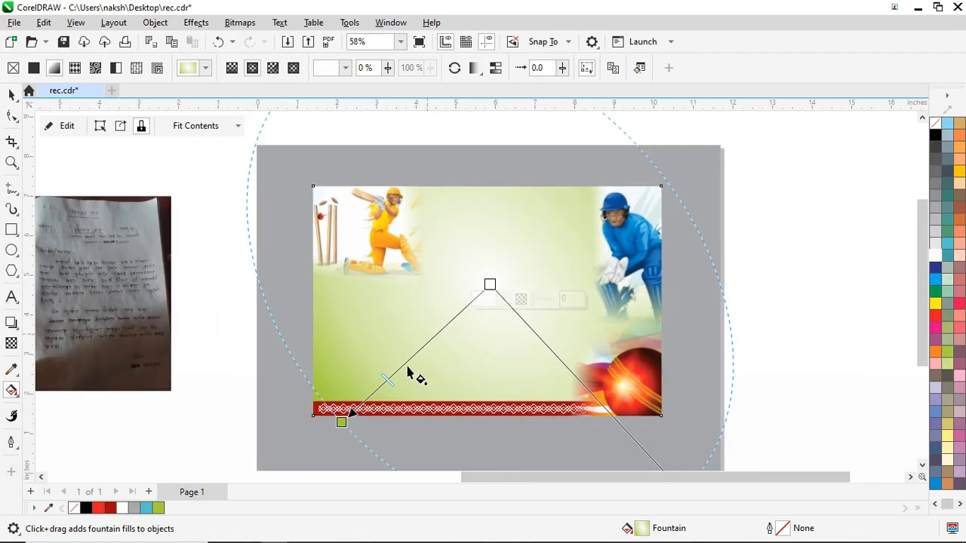
drag(408, 367, 409, 365)
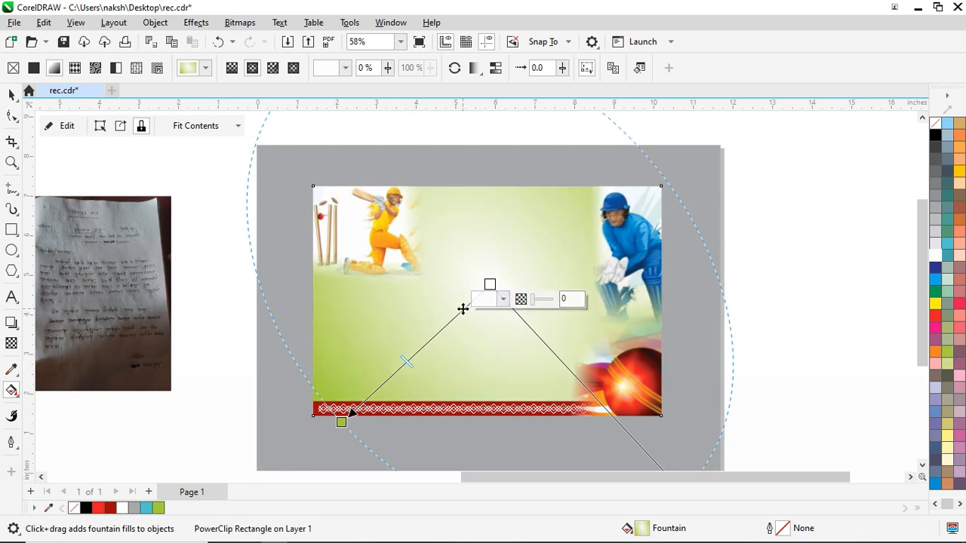
double_click(463, 308)
drag(460, 311, 438, 332)
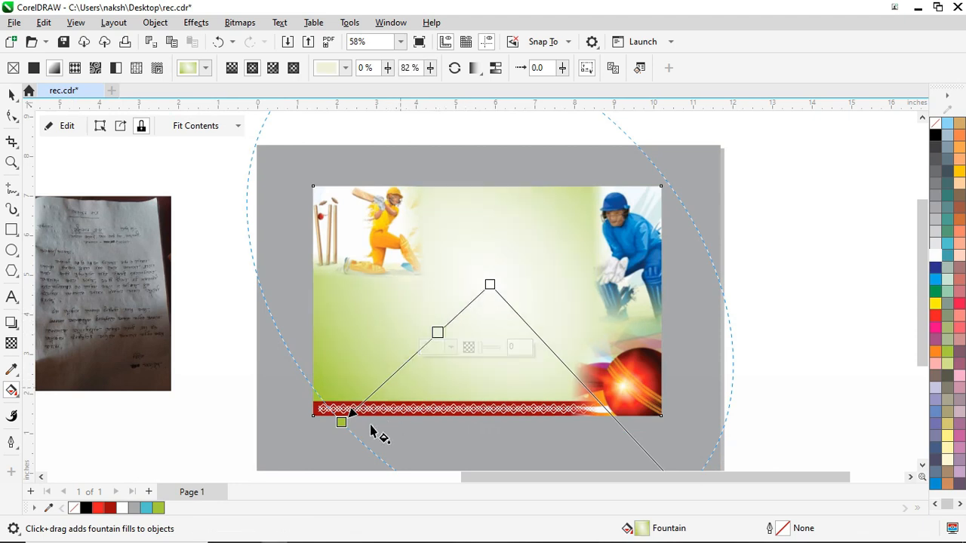
Step: Make the intermediate stop white and tighten the elliptical fill into a rounder glow between the batsman and the wicketkeeper
drag(343, 423, 416, 405)
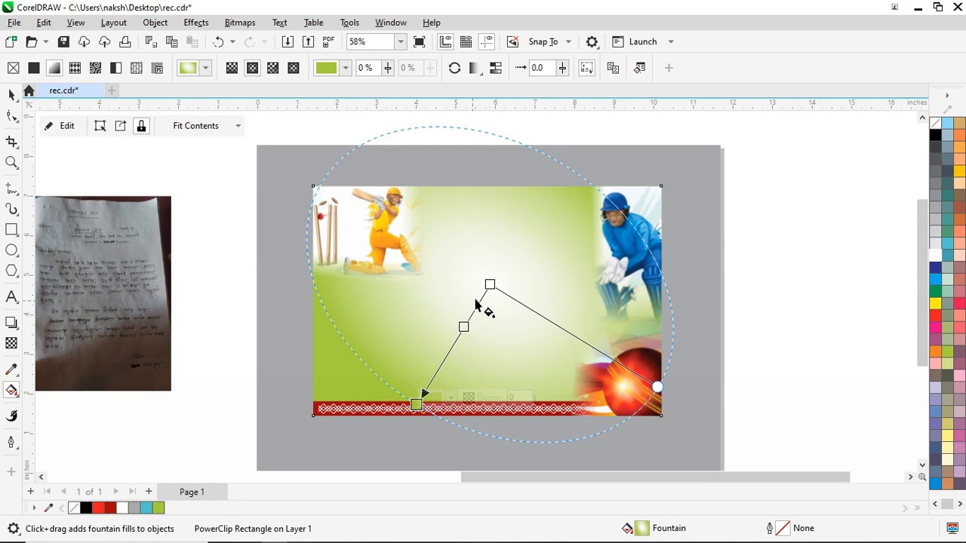
drag(489, 283, 480, 255)
drag(457, 308, 450, 327)
click(937, 255)
drag(691, 345, 640, 323)
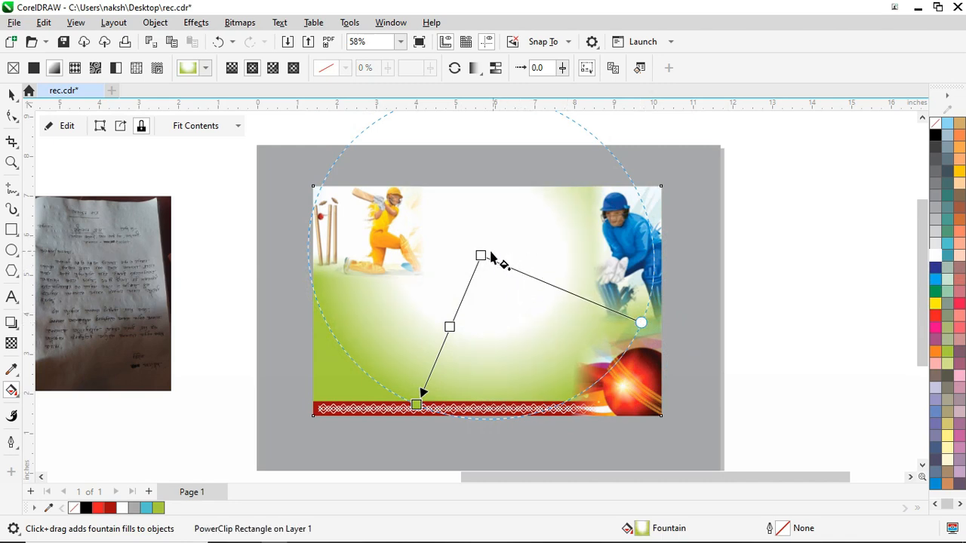
drag(481, 255, 472, 267)
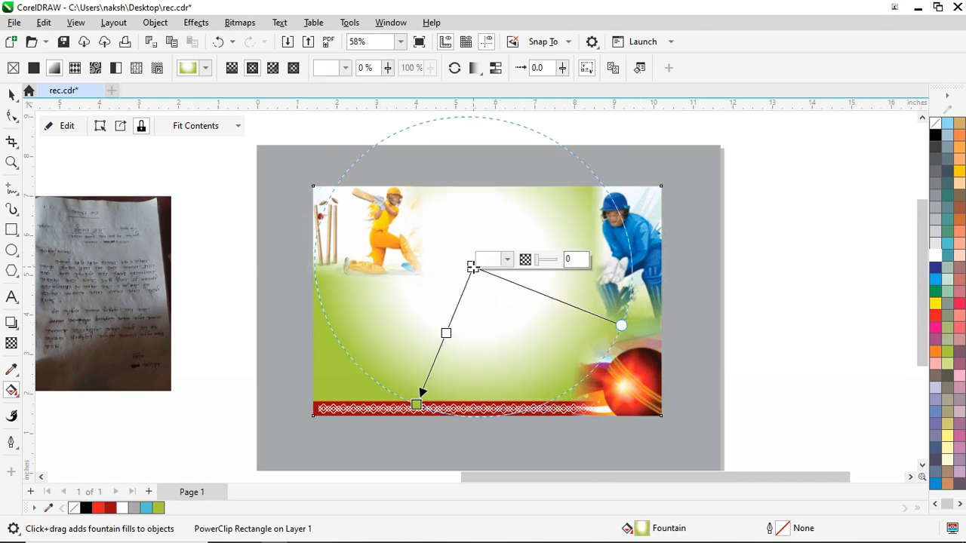
Step: Move the fill's green end further towards the lower left and shift its white centre to the middle of the invitation, then deselect it
scroll(603, 212, up, 3)
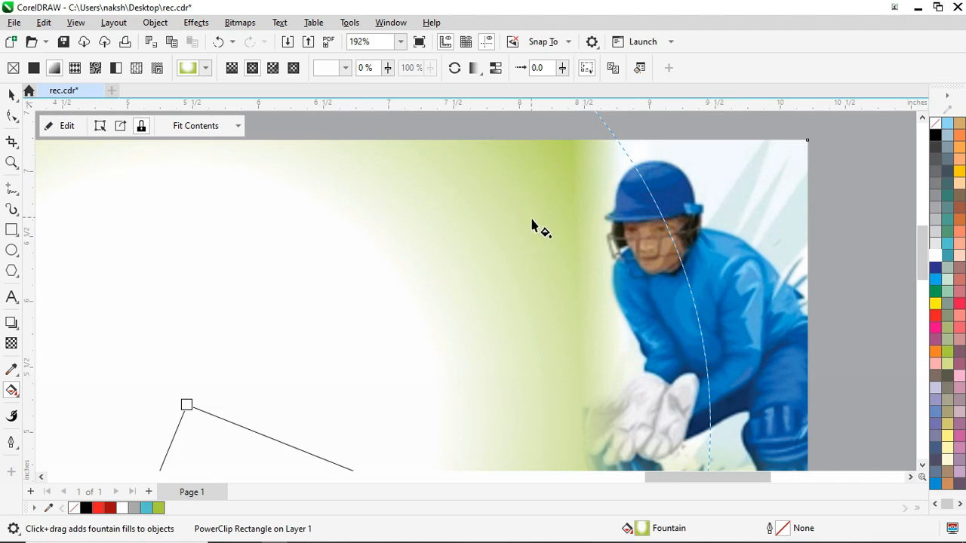
scroll(673, 170, down, 2)
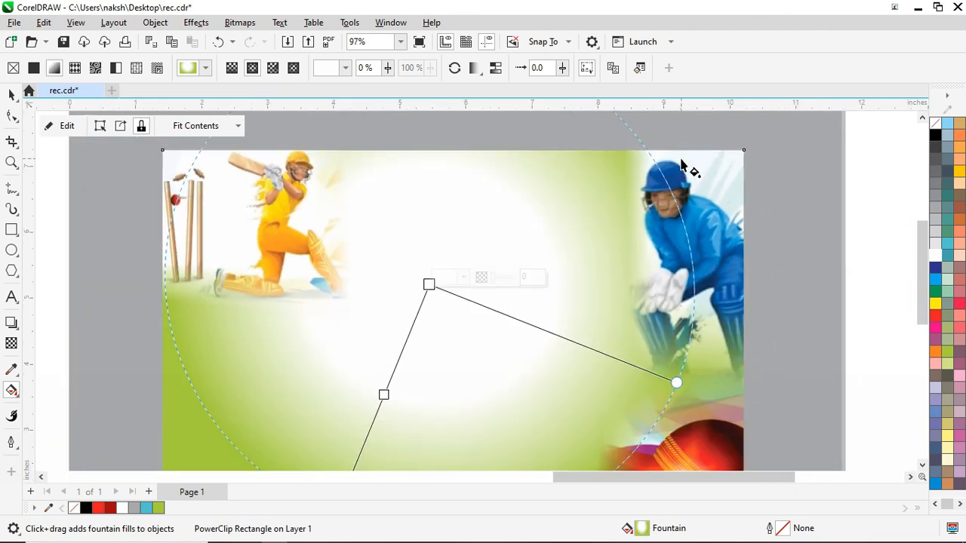
scroll(571, 173, down, 1)
drag(394, 425, 356, 435)
click(427, 262)
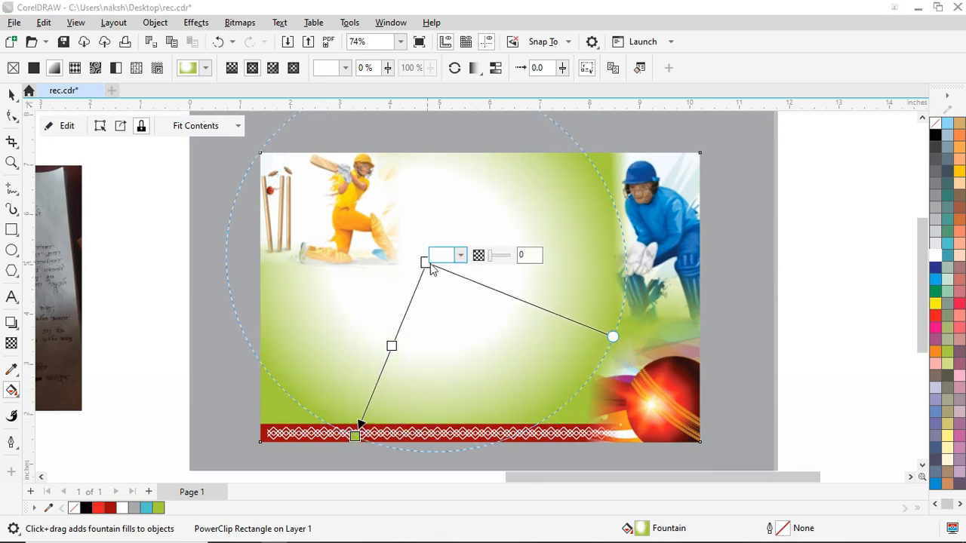
drag(425, 262, 463, 263)
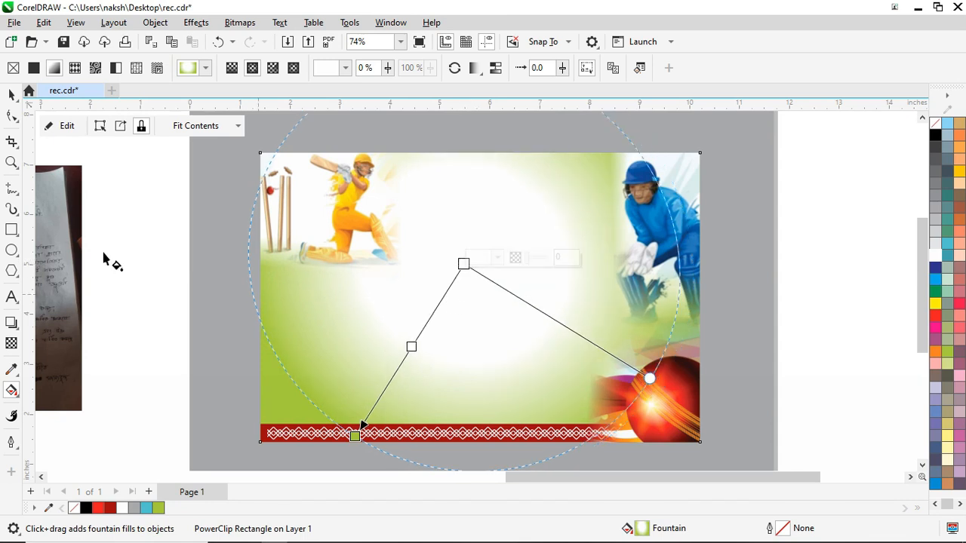
click(12, 95)
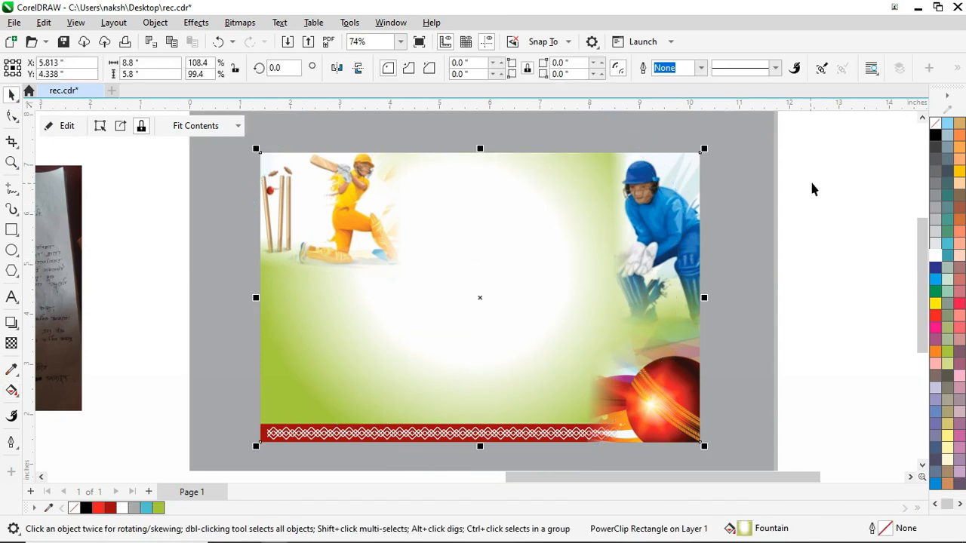
click(832, 167)
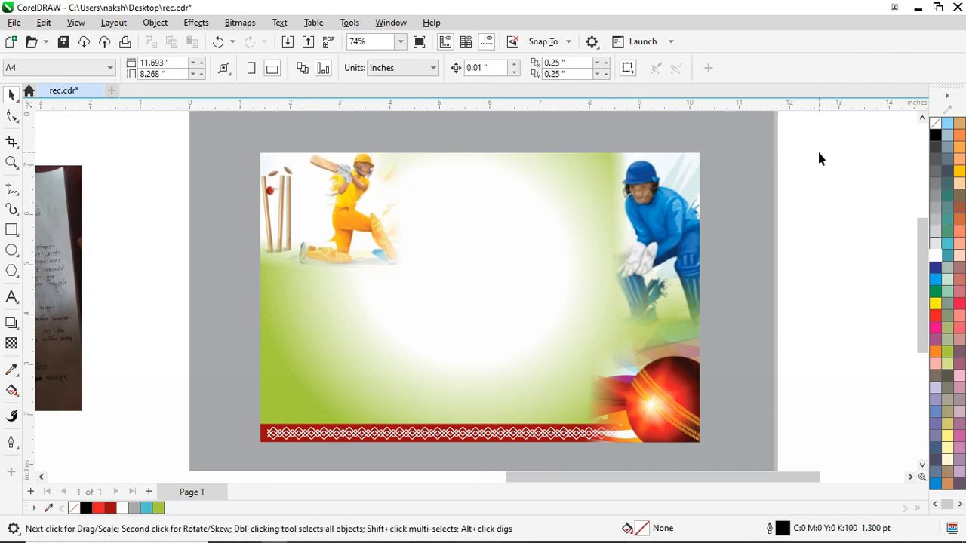
scroll(649, 167, up, 4)
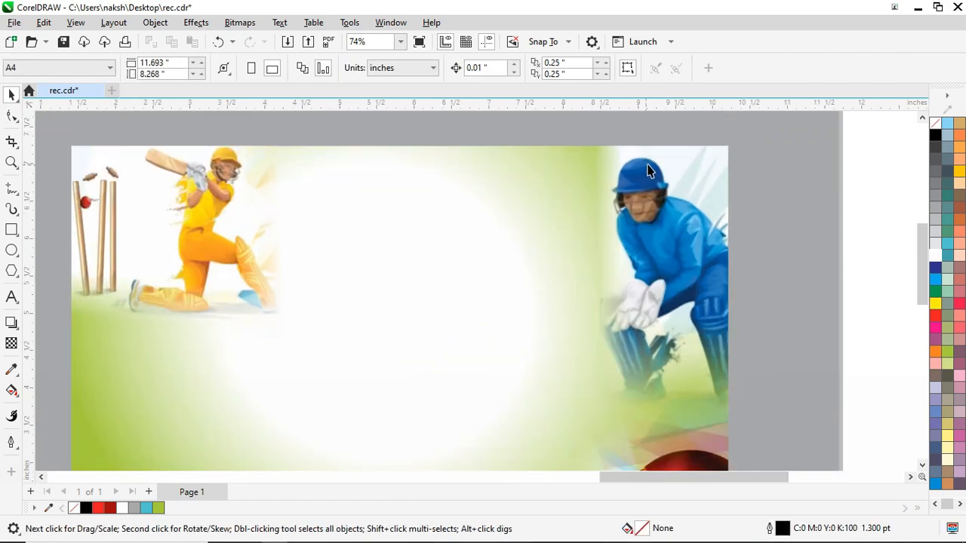
scroll(656, 172, down, 4)
scroll(636, 224, up, 4)
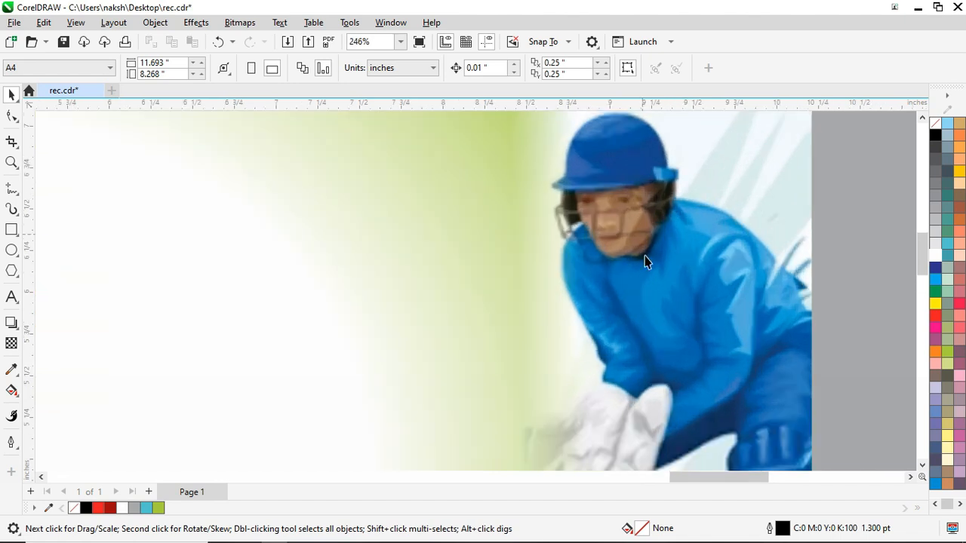
scroll(682, 269, down, 2)
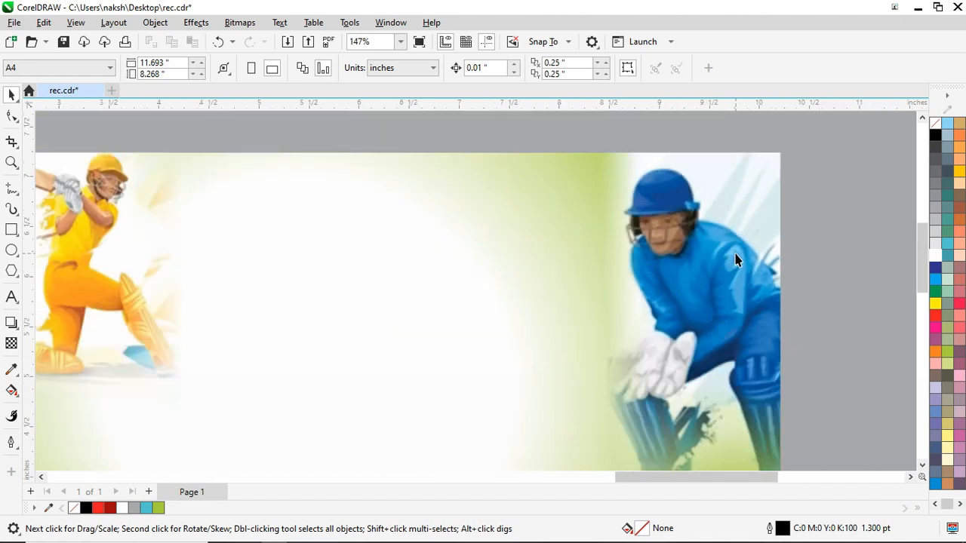
Step: Move the five prepared Bengali heading texts onto the upper middle of the invitation and bring them to the front of the page
scroll(654, 243, down, 7)
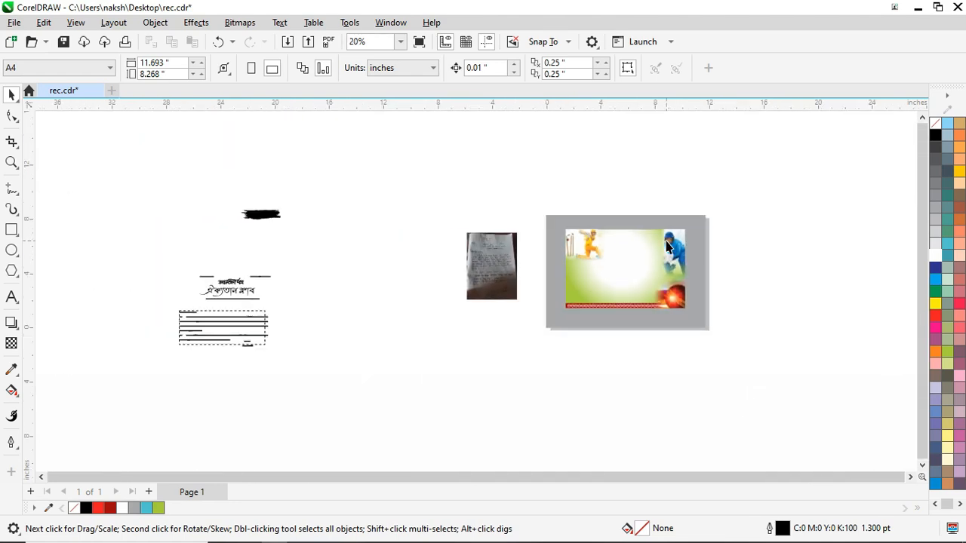
scroll(231, 282, up, 3)
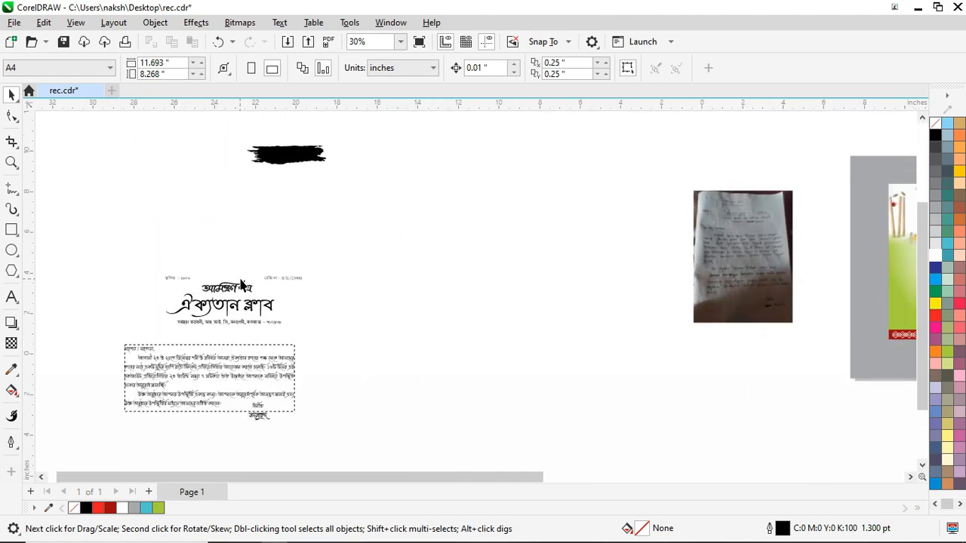
drag(64, 236, 64, 231)
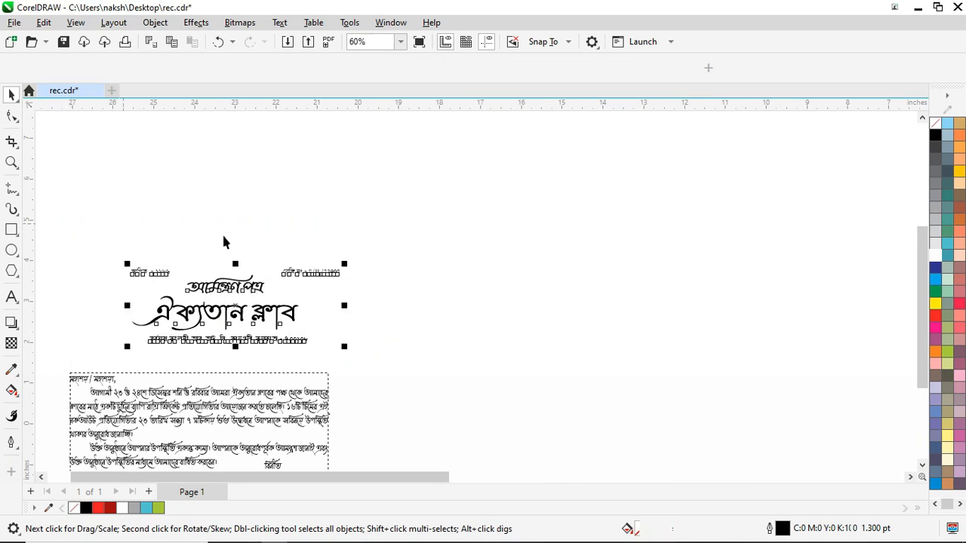
scroll(225, 233, down, 5)
drag(203, 273, 616, 226)
scroll(613, 225, up, 3)
key(ctrl+Home)
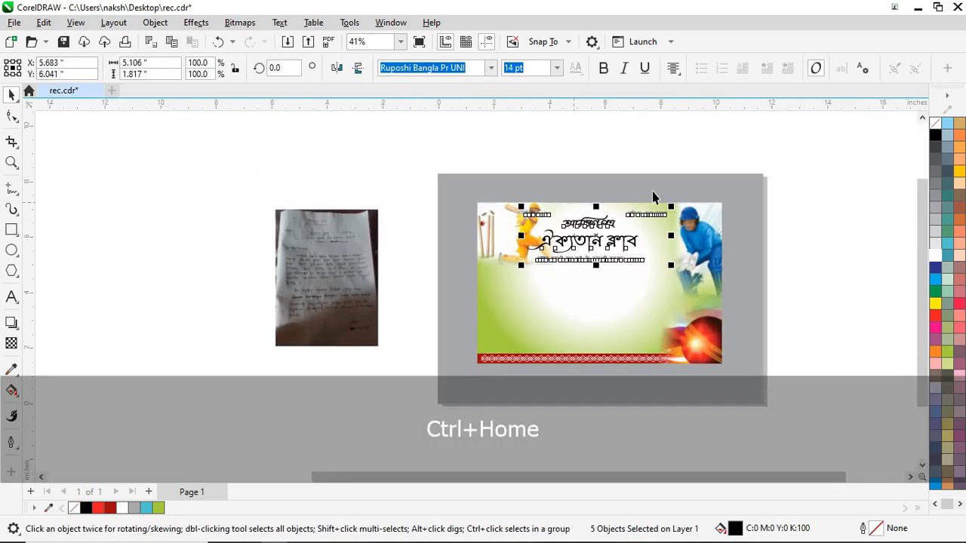
Step: Send the assembled invitation objects to the back of the page, then select everything in the document and ungroup it
drag(839, 151, 382, 435)
key(ctrl+End)
scroll(646, 209, up, 1)
scroll(646, 209, up, 4)
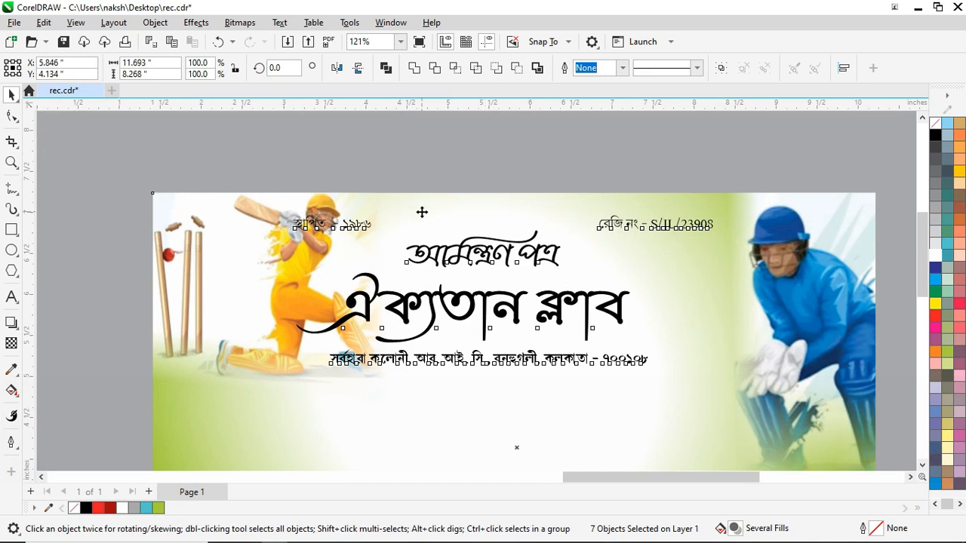
key(ctrl)
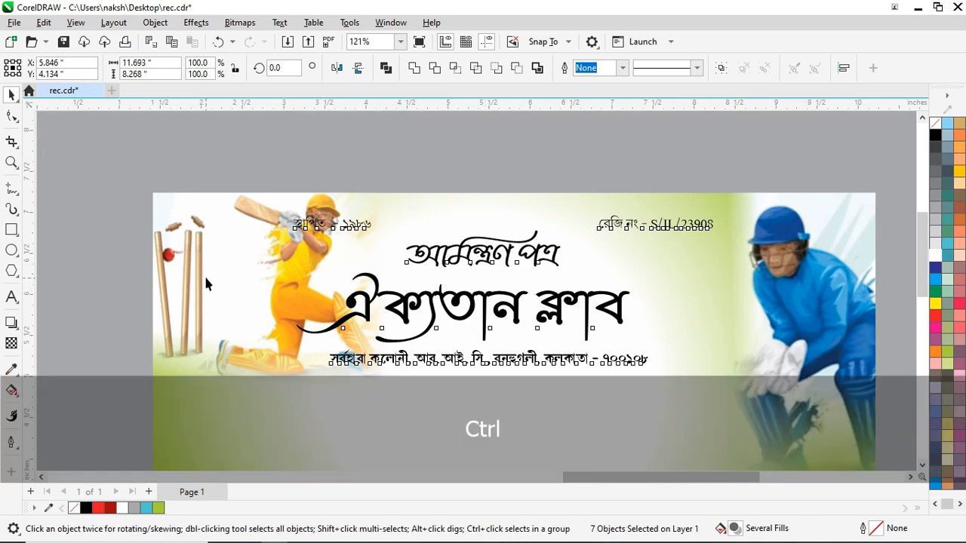
key(ctrl+a)
key(ctrl+u)
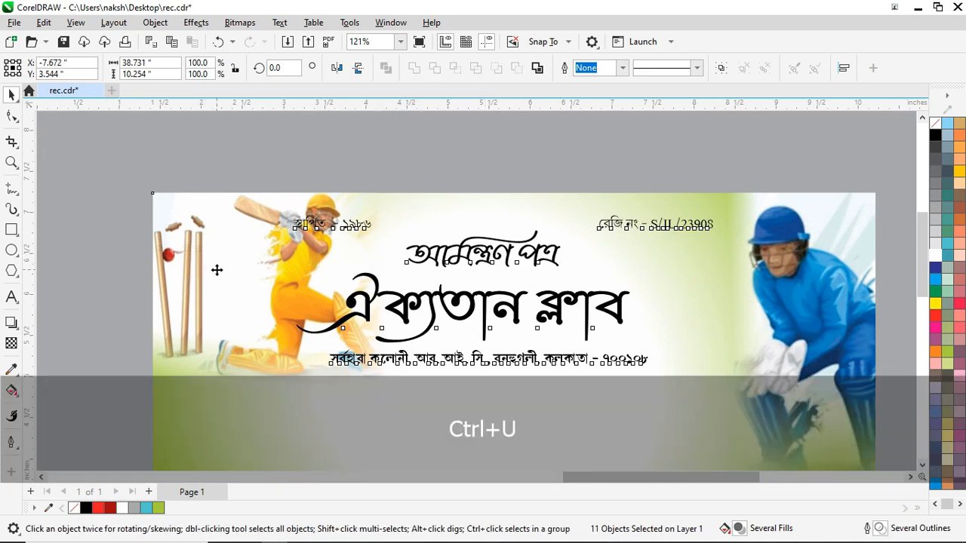
scroll(428, 216, down, 2)
click(145, 187)
scroll(311, 227, up, 2)
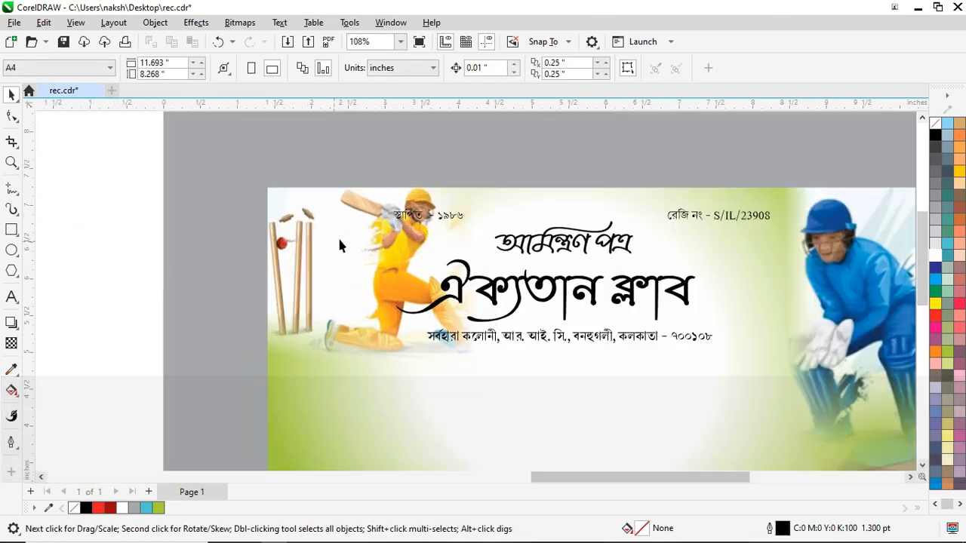
Step: Edit the PowerClip contents to narrow the batsman picture to 3.255 inches wide, then finish editing
ctrl+click(353, 233)
click(324, 233)
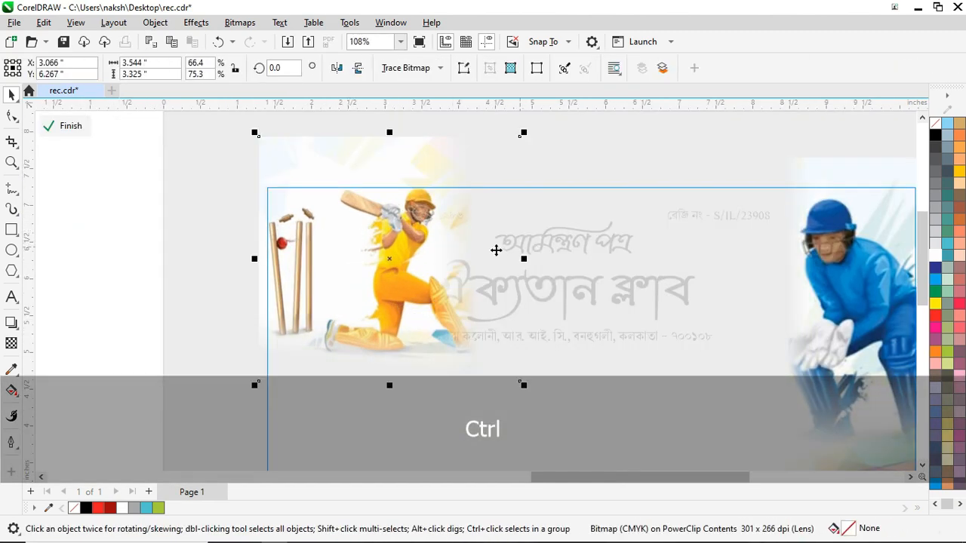
drag(522, 259, 497, 262)
ctrl+click(95, 198)
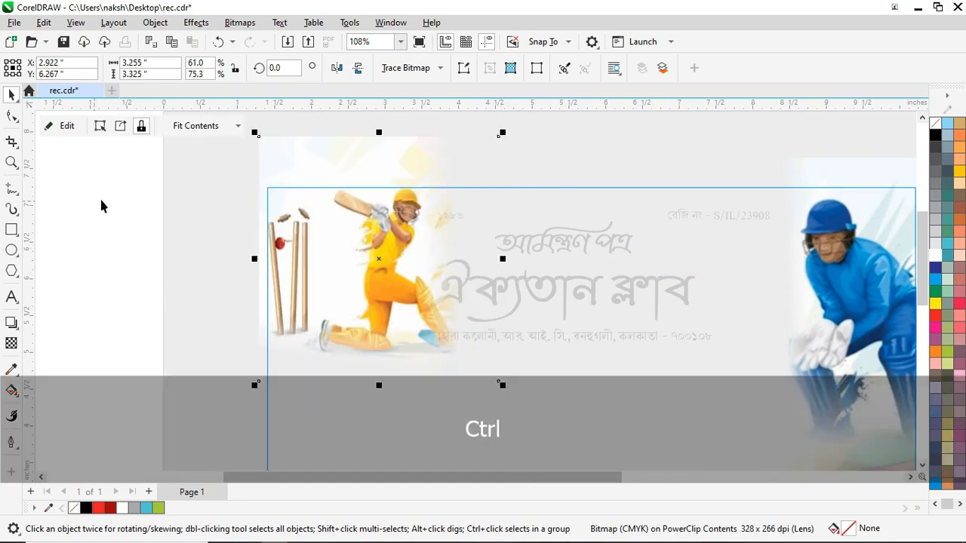